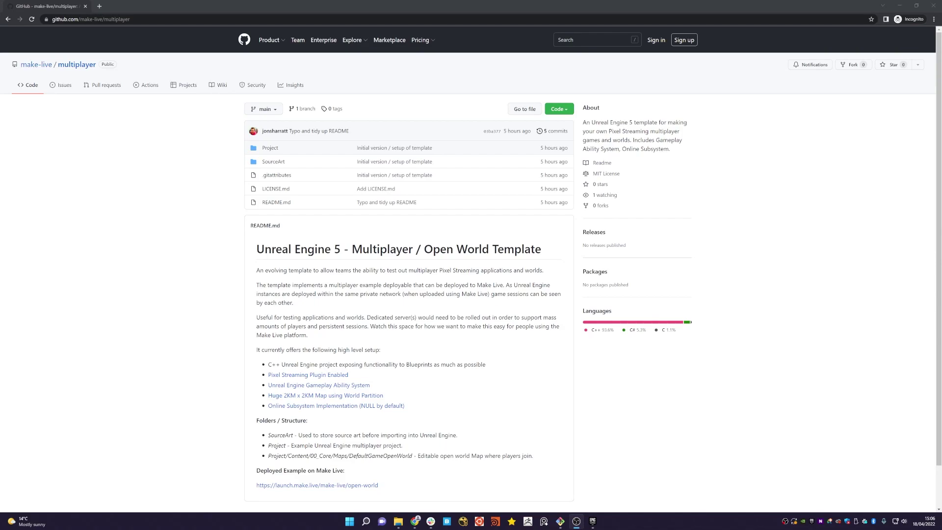
Copy the make-live/multiplayer repository's HTTPS URL and clone it with Git in the terminal into a folder named MakeLiveTutorial.
left_click(559, 109)
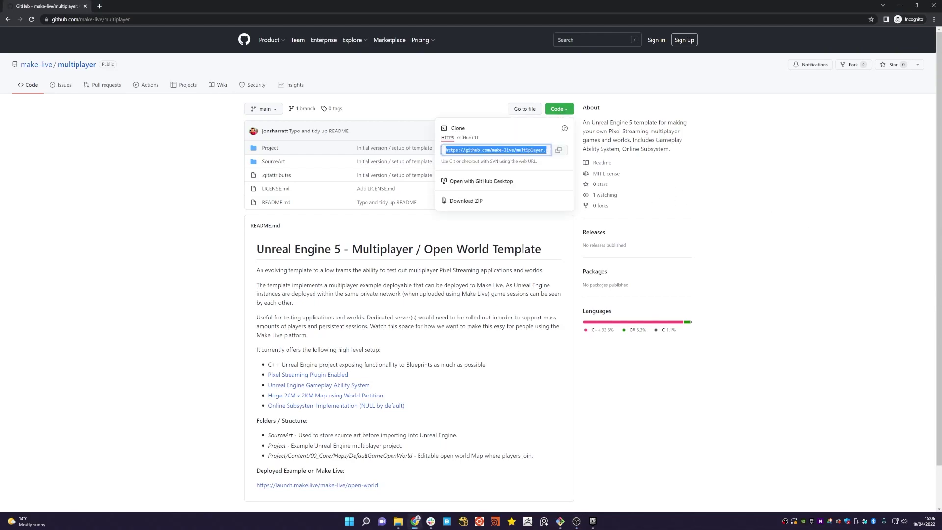
left_click(557, 152)
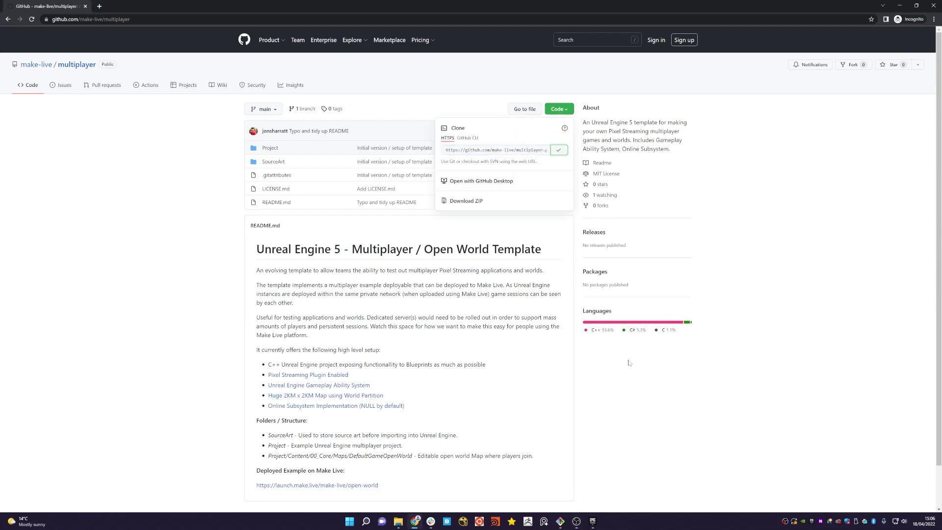
left_click(561, 521)
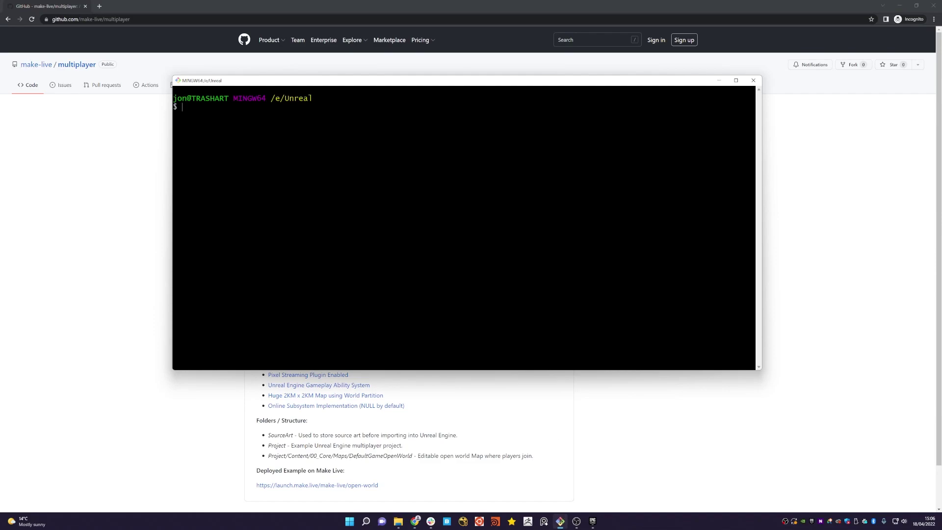
right_click(311, 163)
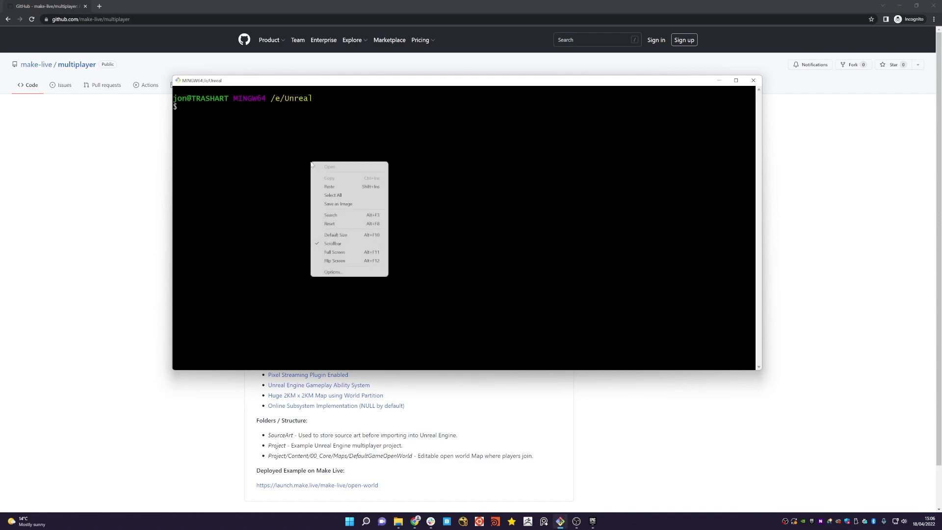
left_click(343, 192)
type("git clonehttps://github.com/make-live/multiplayer.git")
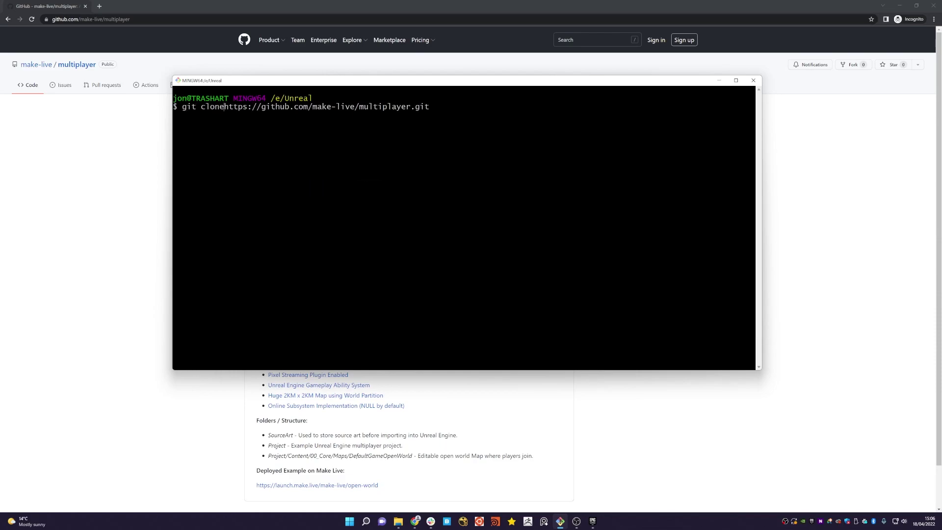
key("End")
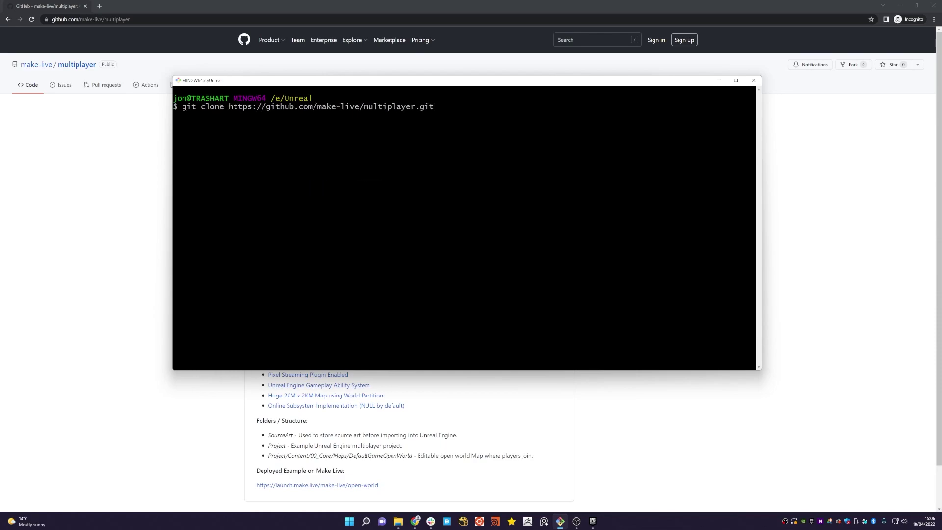
type("MakeLiveTutorial")
key("Return")
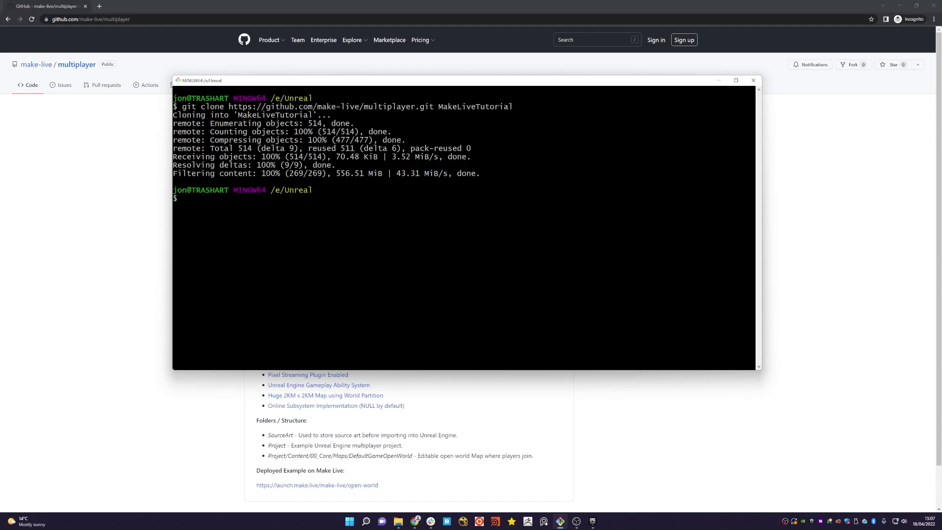
Switch to File Explorer and open the cloned MakeLiveTutorial folder inside the Unreal folder.
left_click(398, 522)
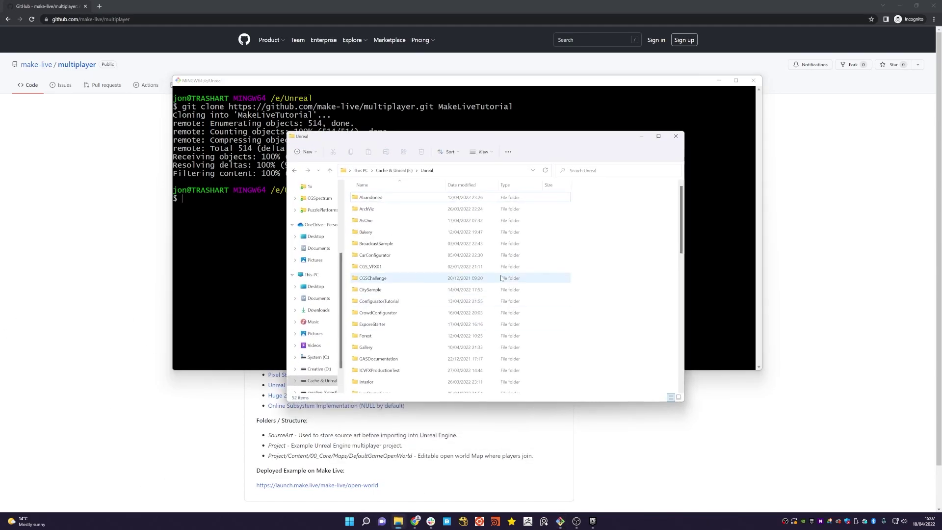
scroll(386, 304, "down", 2)
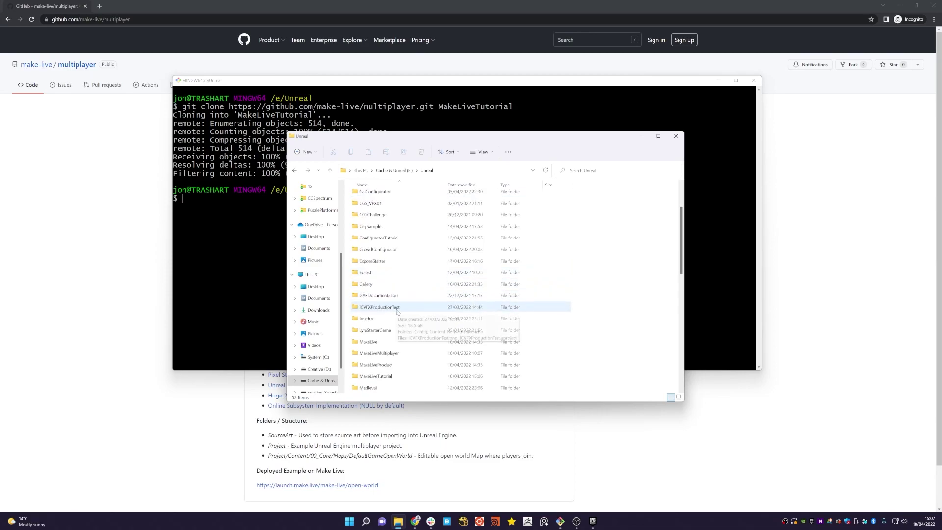
double_click(383, 376)
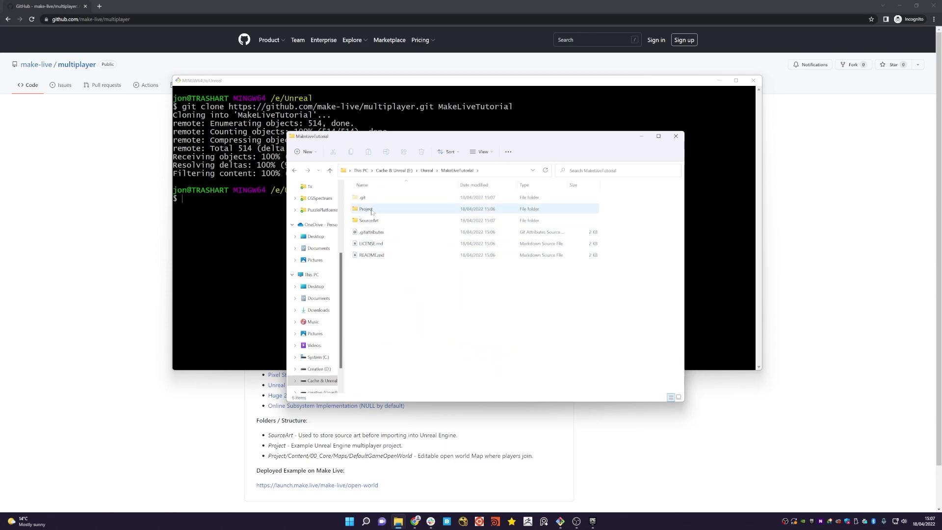
Examine the contents of the SourceArt folder and return to the MakeLiveTutorial folder.
double_click(375, 222)
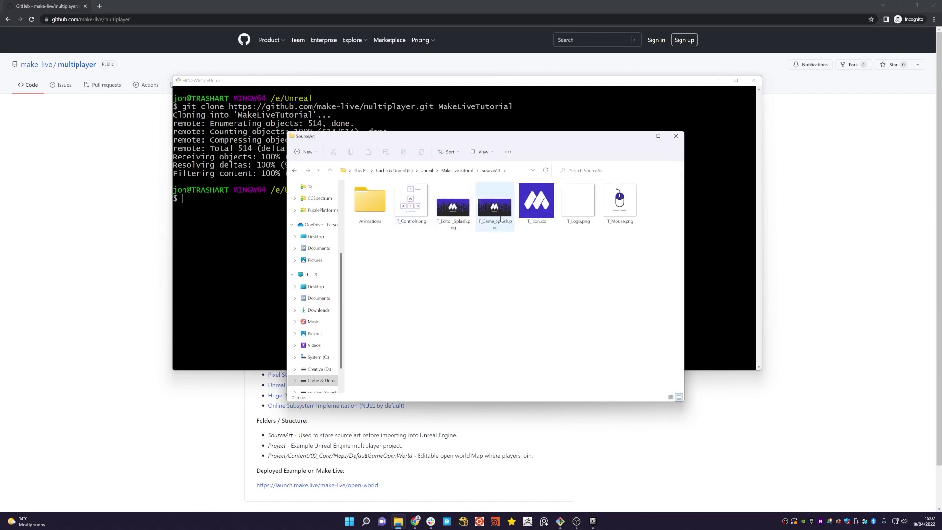
left_click(457, 171)
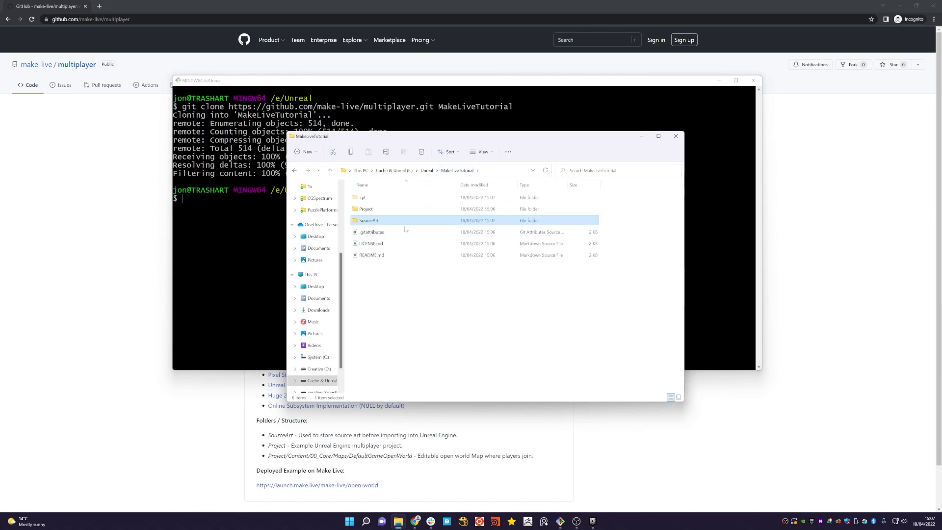
double_click(380, 221)
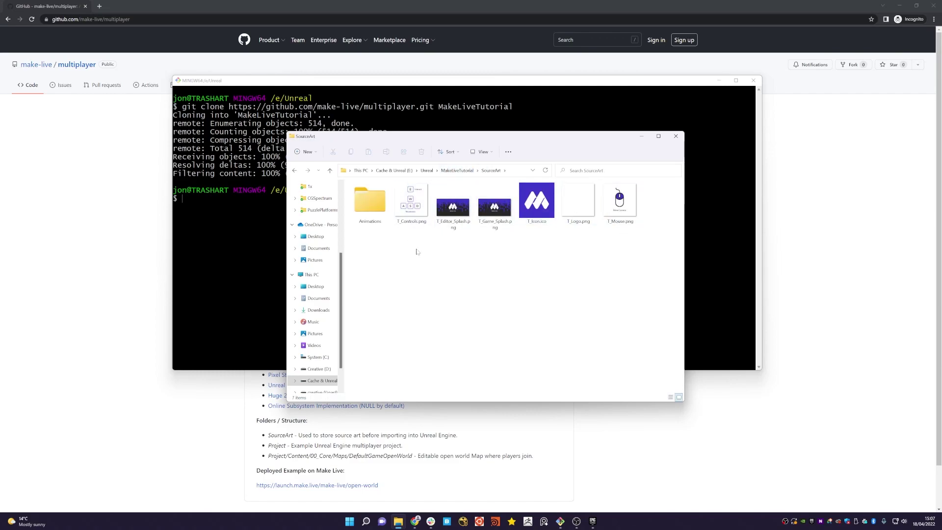
left_click(461, 171)
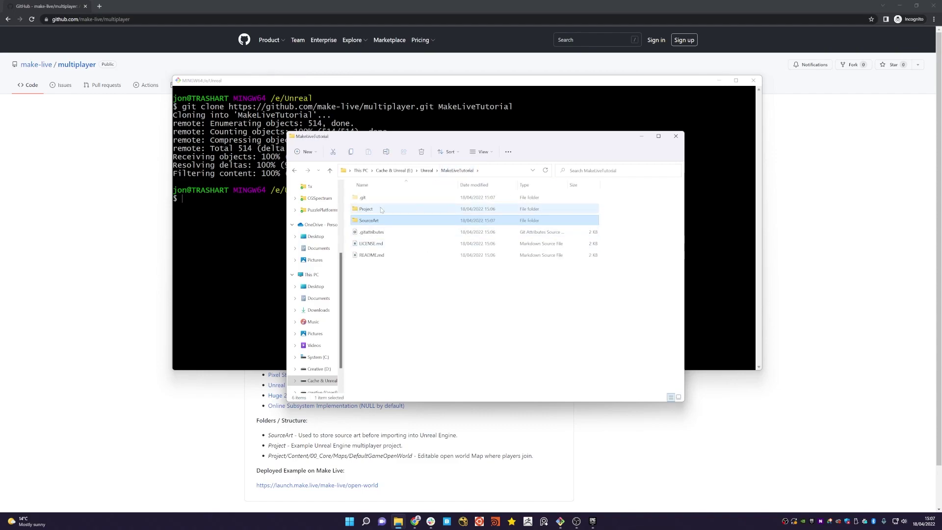
Open MakeLiveMultiplayer.uproject from the Project folder and agree to rebuild its missing modules.
left_click(367, 211)
double_click(367, 211)
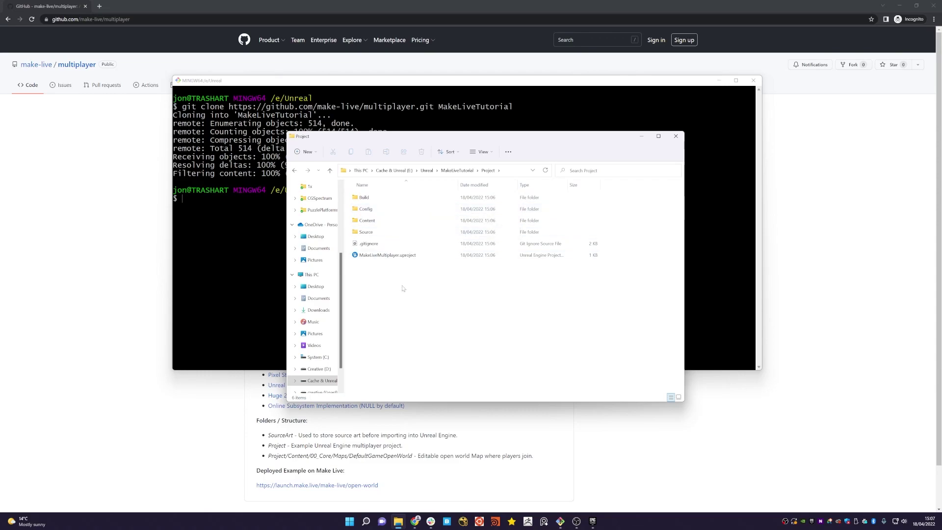
double_click(386, 256)
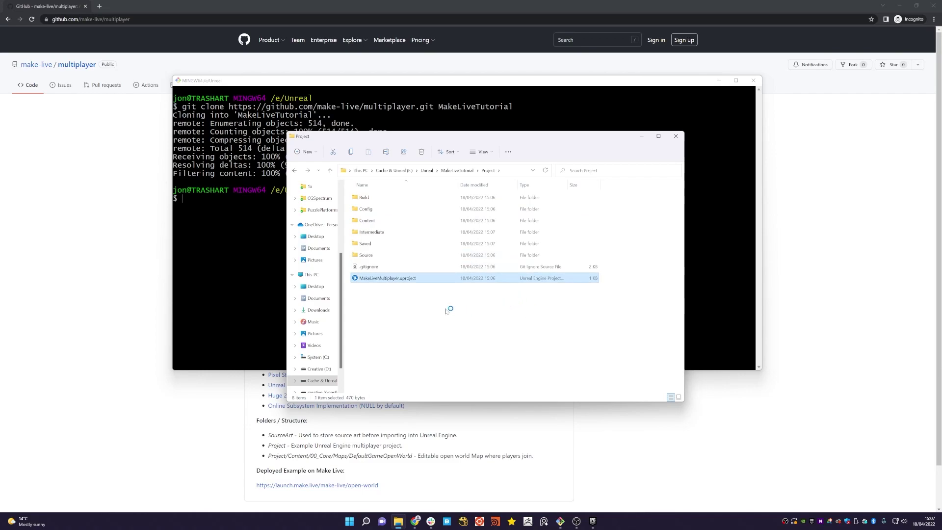
left_click(490, 294)
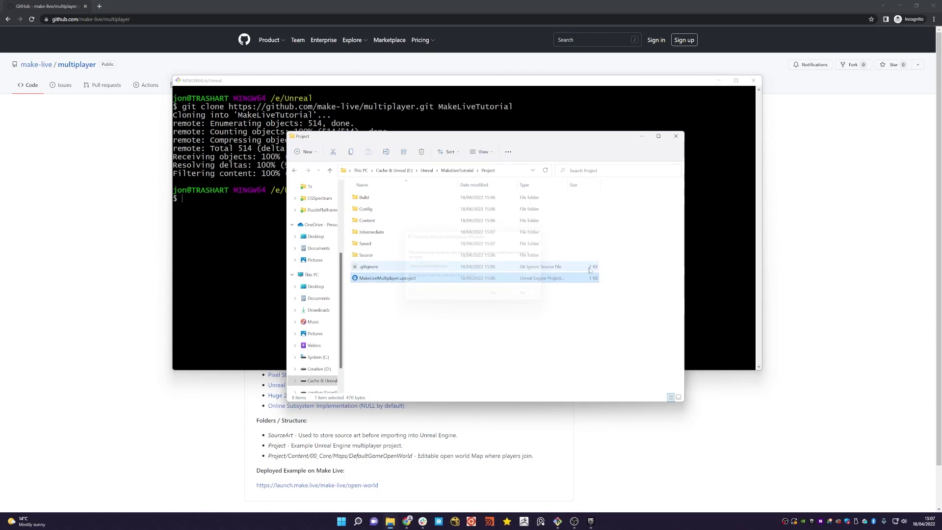
Close the File Explorer window and minimize the terminal and browser windows.
left_click(676, 135)
left_click(719, 80)
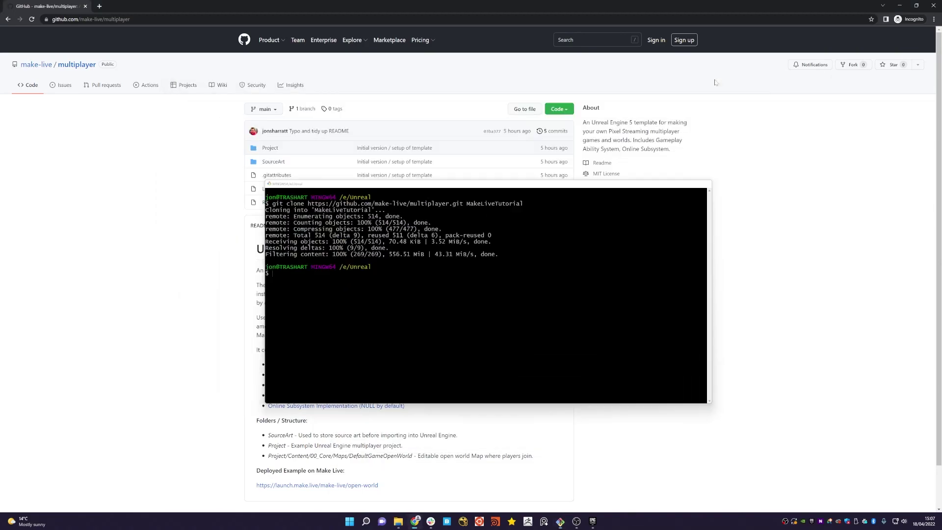
left_click(901, 5)
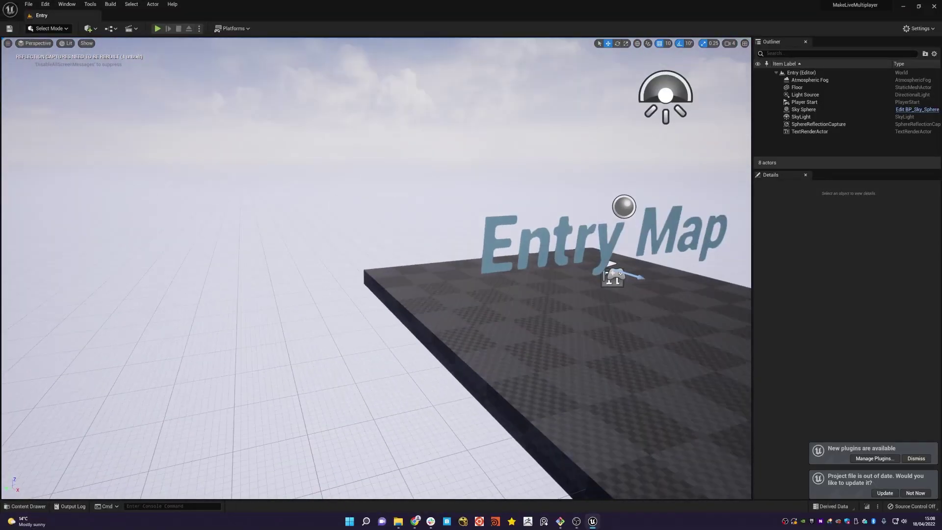
Play the Entry map in the editor viewport and create a world from the lobby screen.
mouse_move(264, 120)
right_mouse_down()
mouse_move(216, 120)
mouse_move(265, 121)
right_mouse_up()
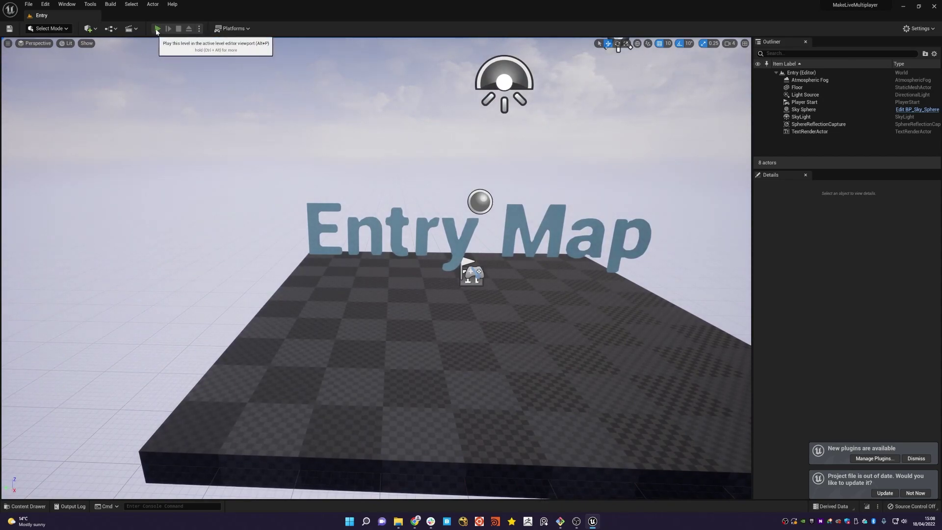
left_click(157, 28)
left_click(389, 305)
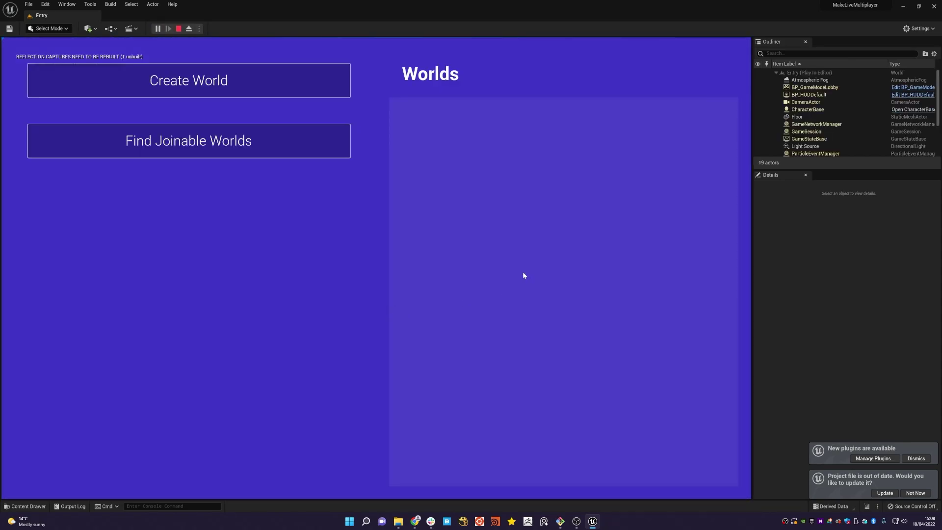
left_click(231, 86)
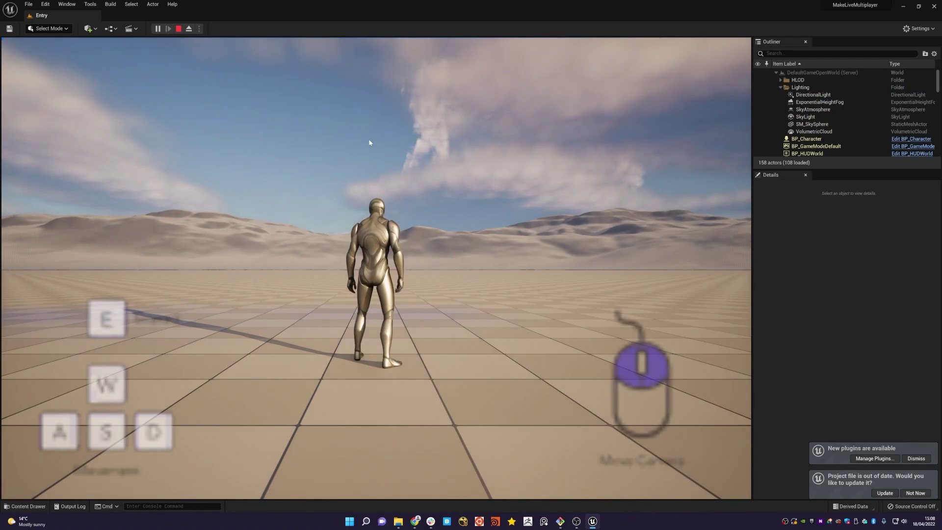
Try out the character and camera controls in the created world and stop the play session.
left_click(369, 139)
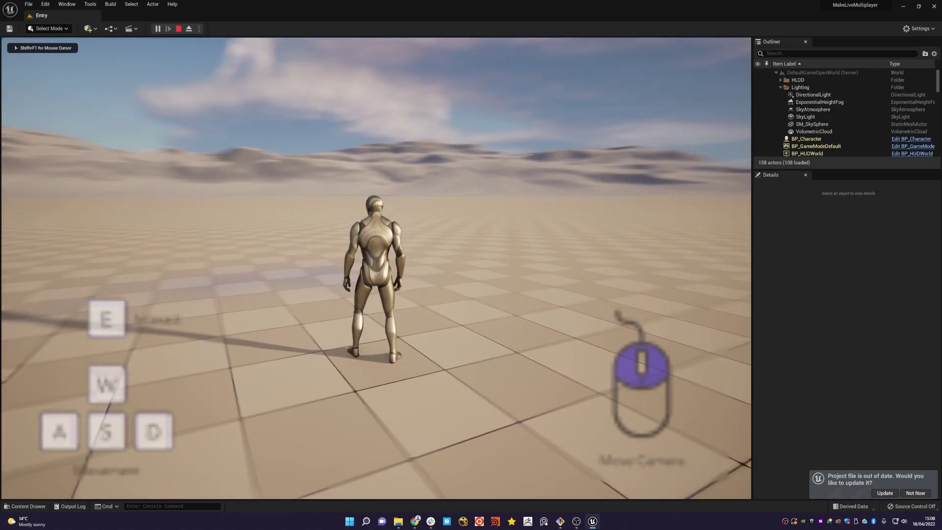
key("w")
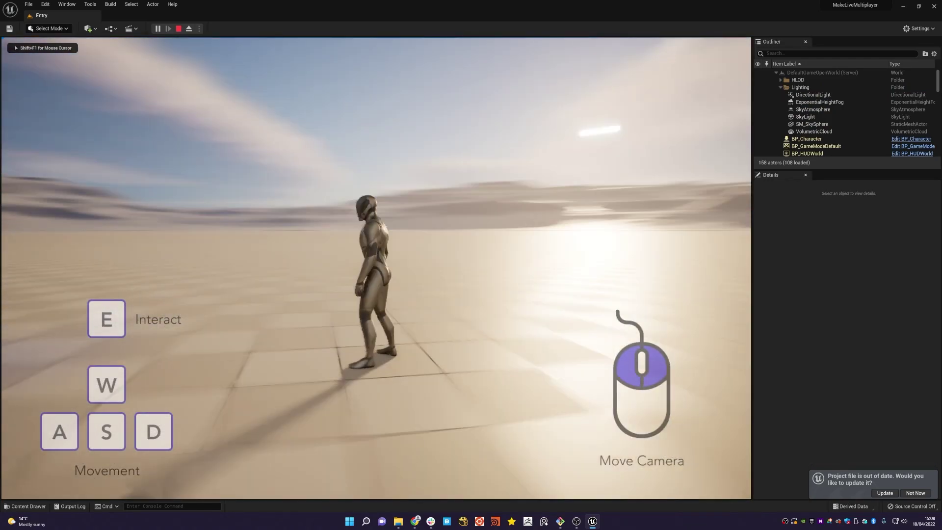
key("w")
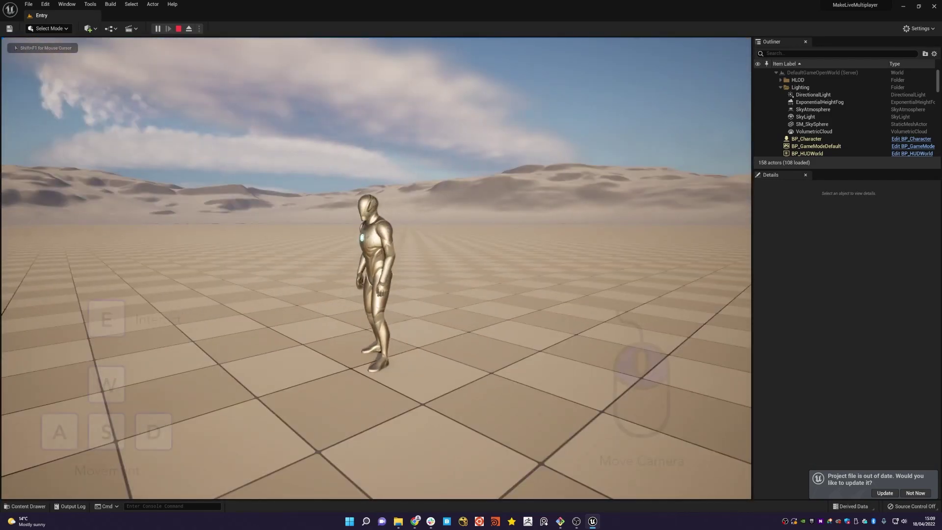
key("w")
key("shift+F1")
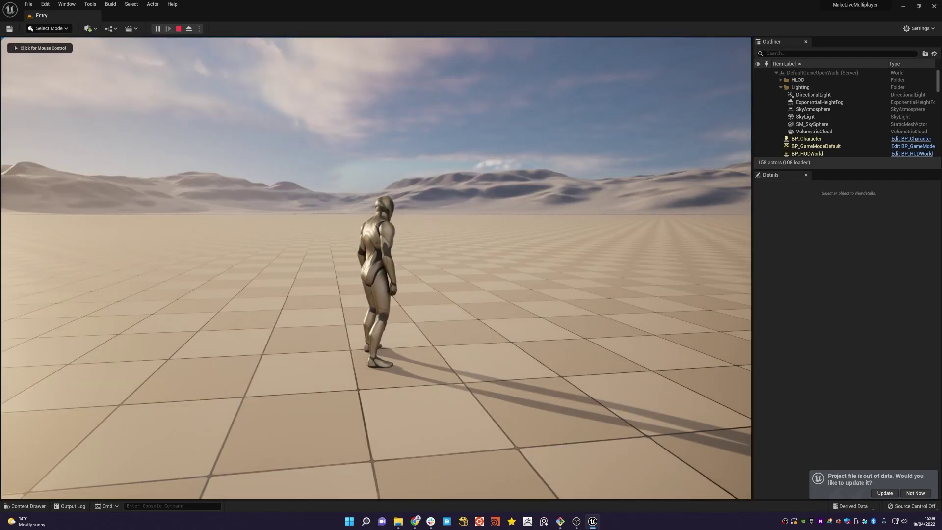
key("super")
left_click(179, 28)
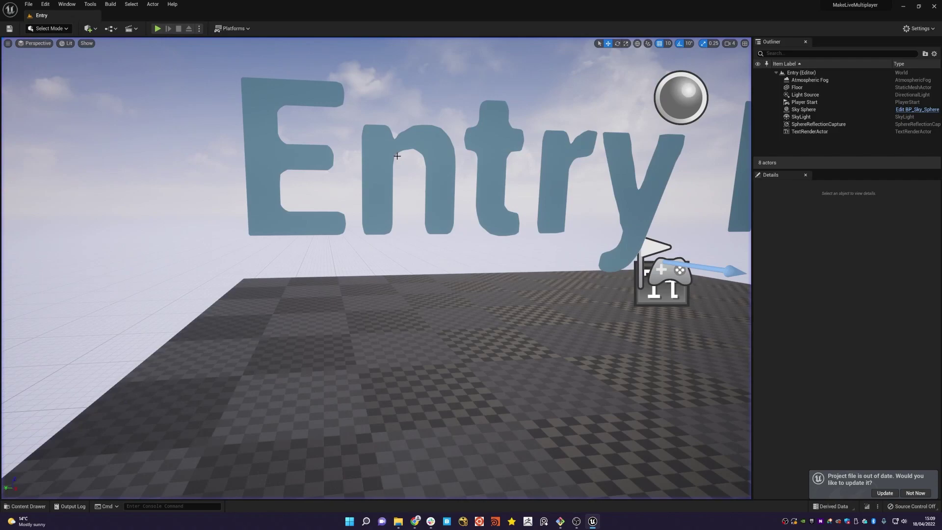
Open the DefaultGameOpenWorld level from the project's Content/00_Core/Maps folder.
right_click_drag(397, 156, 394, 191)
key("s")
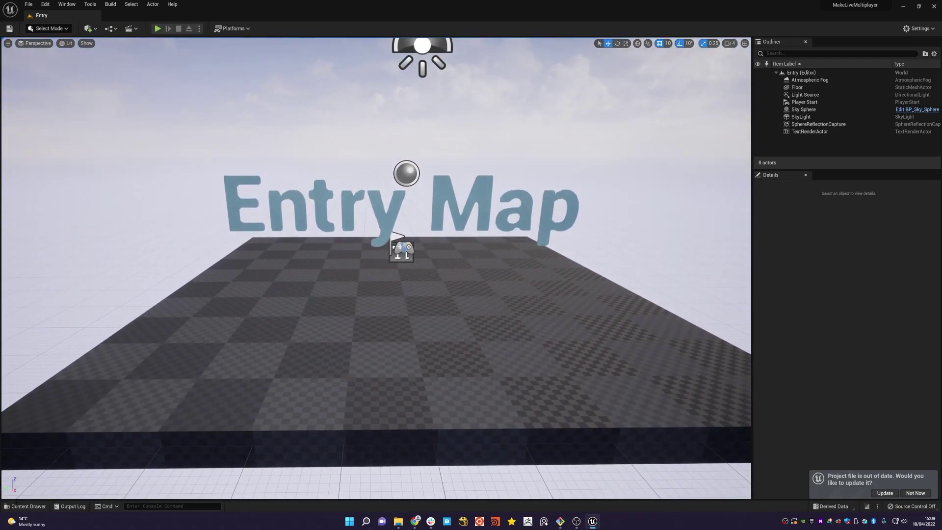
left_click(44, 506)
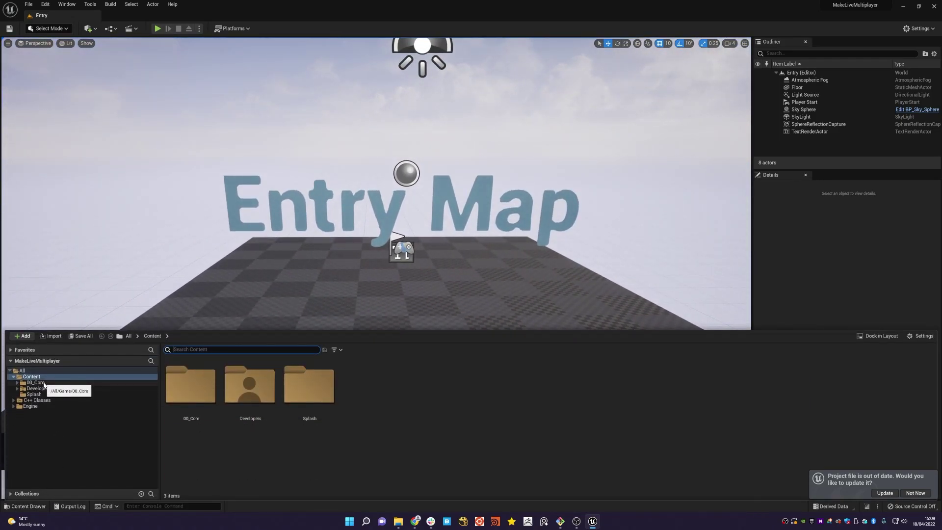
double_click(371, 387)
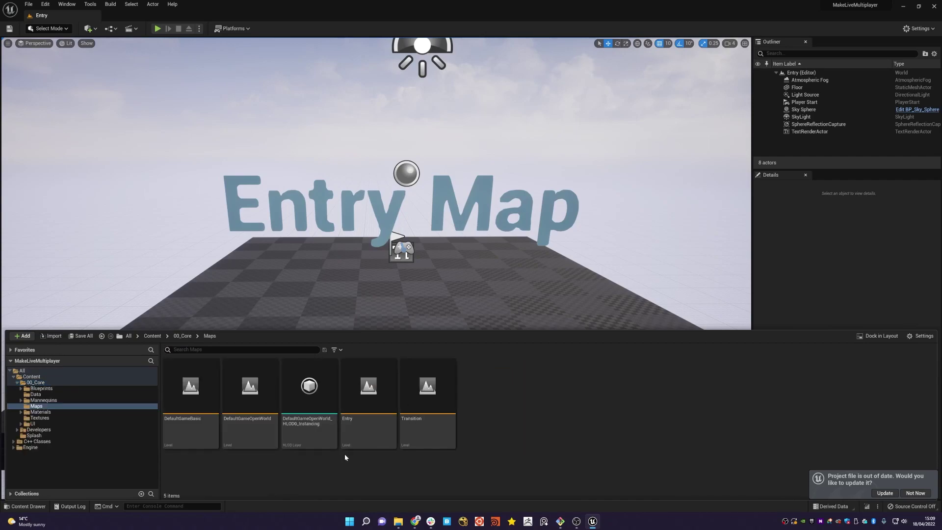
double_click(250, 388)
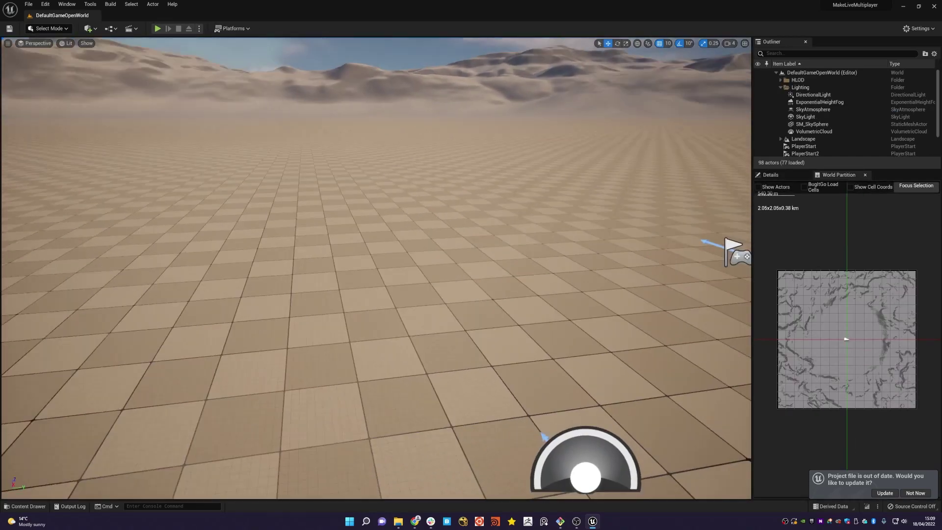
Update the out-of-date project file to the current engine version.
mouse_move(376, 268)
right_mouse_down()
mouse_move(442, 265)
mouse_move(496, 272)
mouse_move(432, 277)
mouse_move(378, 265)
mouse_move(515, 282)
mouse_move(376, 268)
right_mouse_up()
right_click_drag(414, 227, 414, 228)
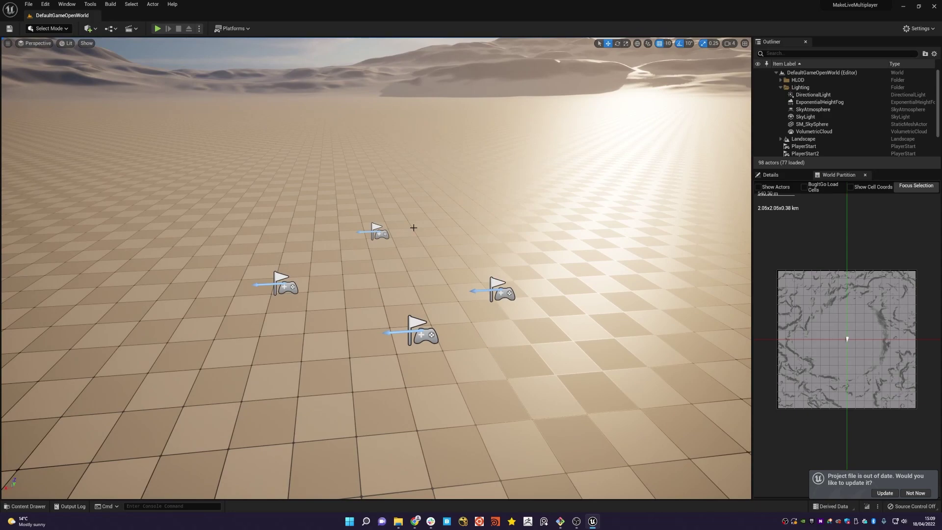
left_click(886, 492)
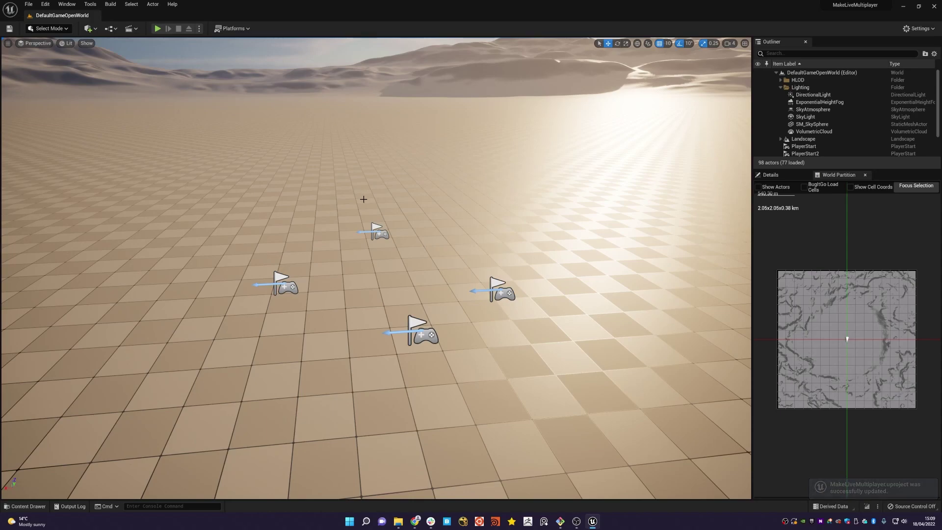
Open Quixel Bridge from the editor to browse assets for the level.
left_click(96, 30)
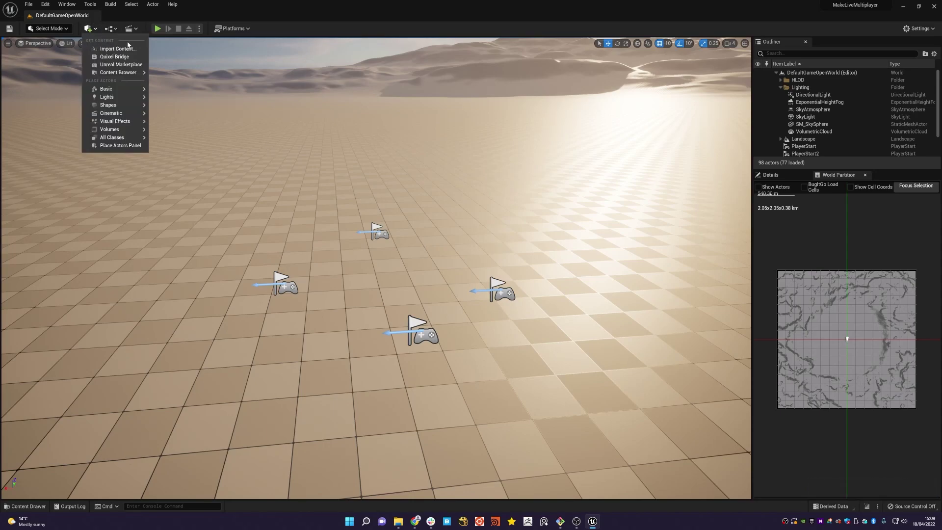
left_click(115, 57)
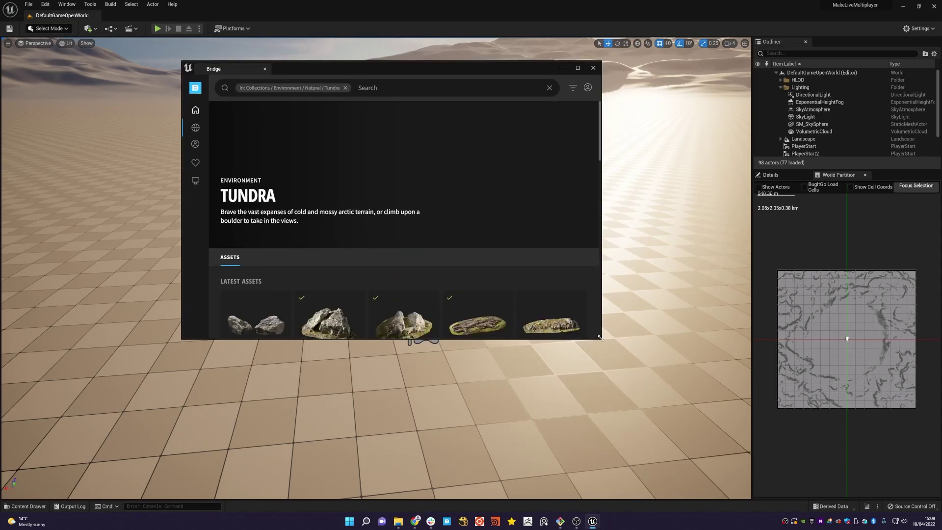
Set the Tundra Mossy Boulder from the Tundra collection to Nanite quality and add it to the project.
left_click_drag(599, 337, 648, 400)
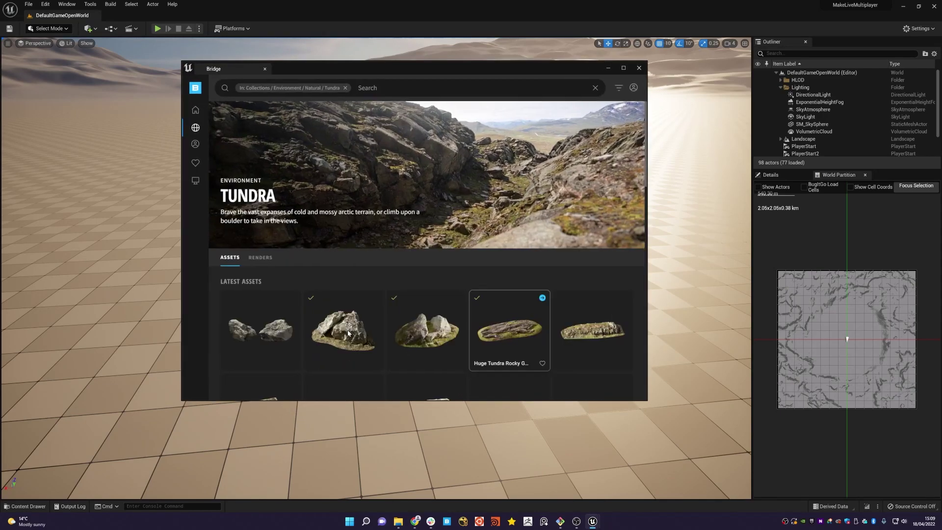
scroll(348, 333, "down", 2)
left_click(348, 334)
left_click(322, 246)
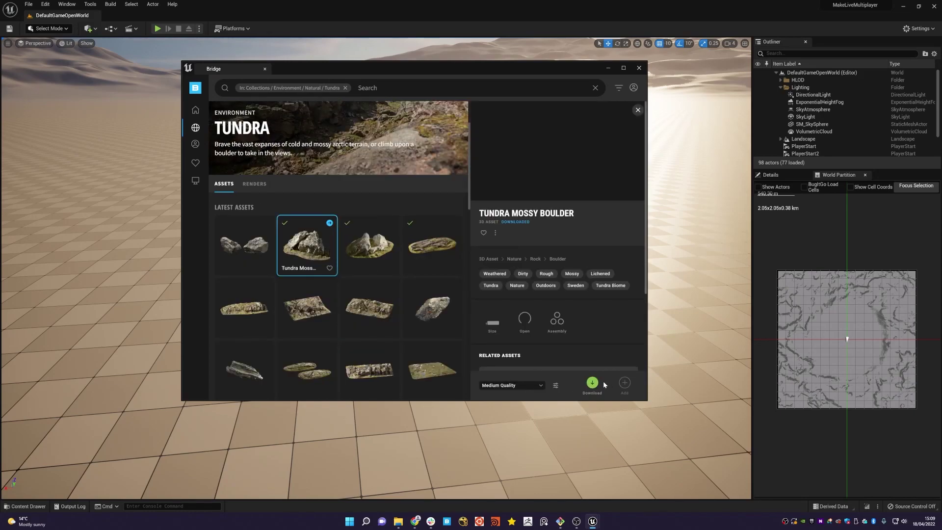
left_click(512, 385)
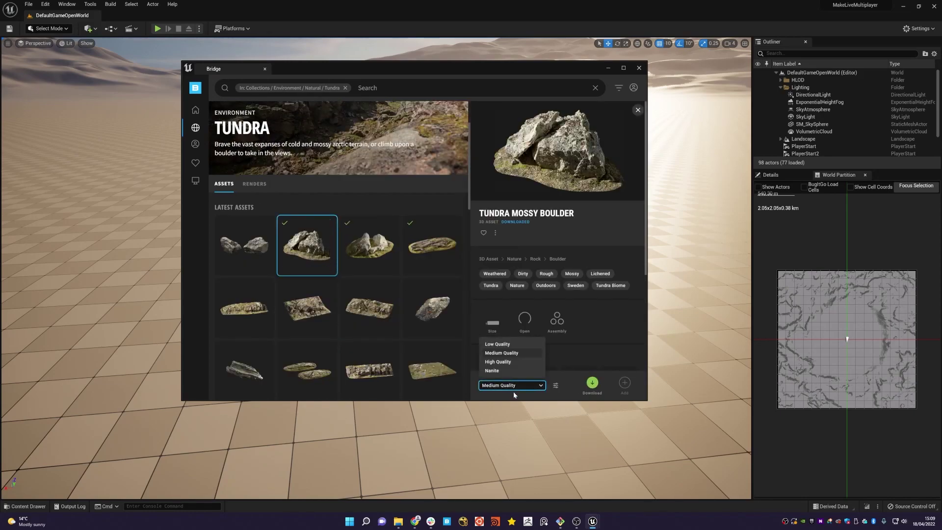
left_click(493, 371)
left_click(628, 386)
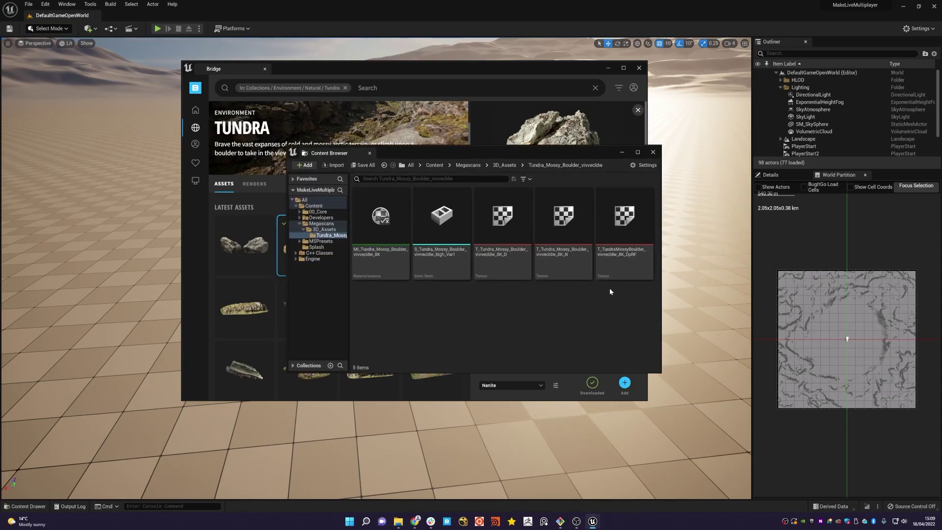
left_click(652, 153)
Add the second Tundra Mossy Boulder and the Huge Tundra Rocky Ground at Nanite quality, and close Bridge.
left_click(370, 244)
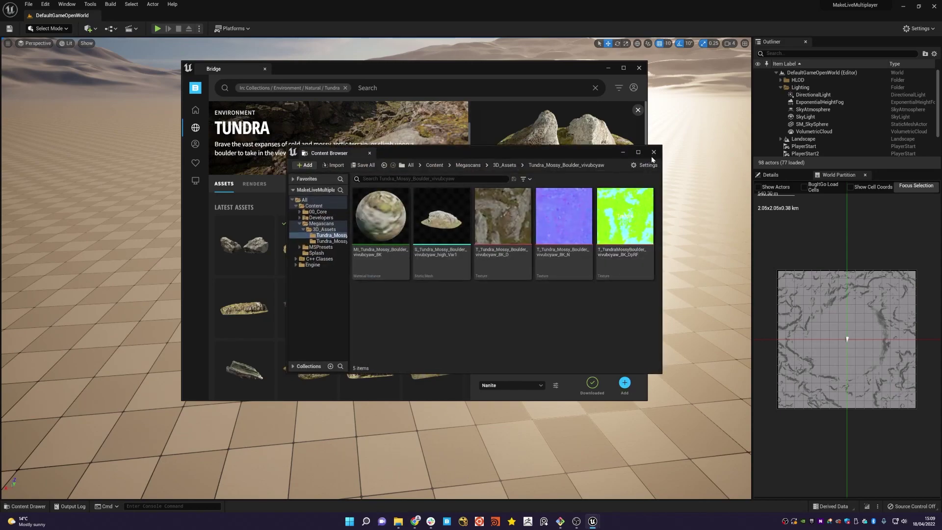
left_click(652, 153)
left_click(434, 248)
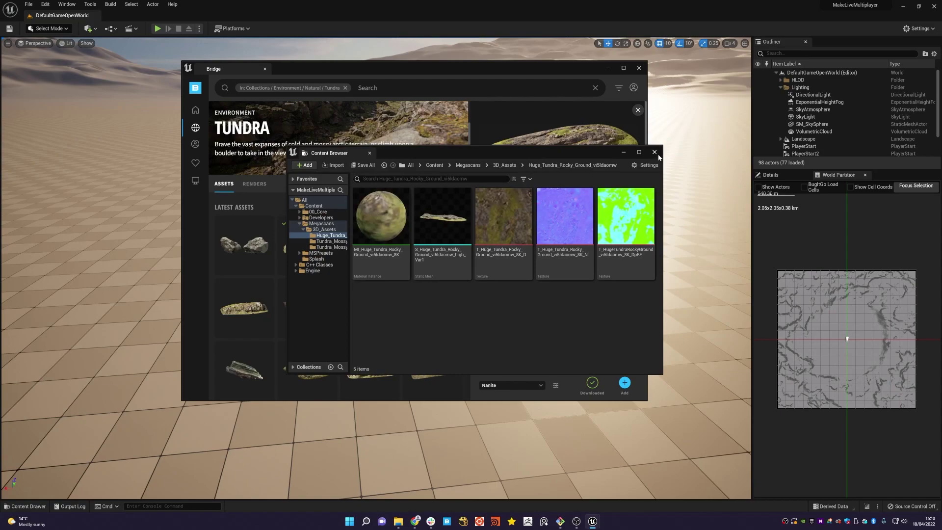
left_click(654, 153)
left_click(640, 69)
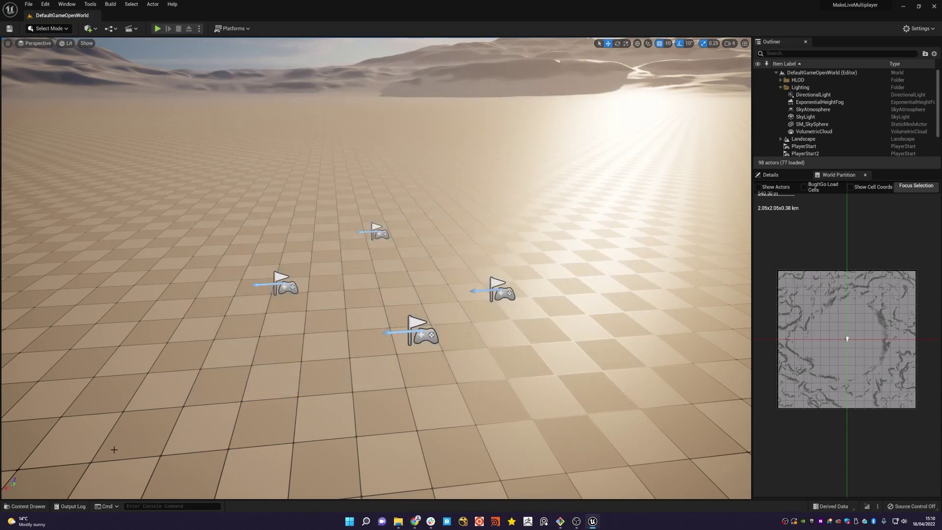
Open the Tundra_Mossy_Boulder_vivvecldw static mesh from the Megascans/3D_Assets folder for editing.
left_click(28, 507)
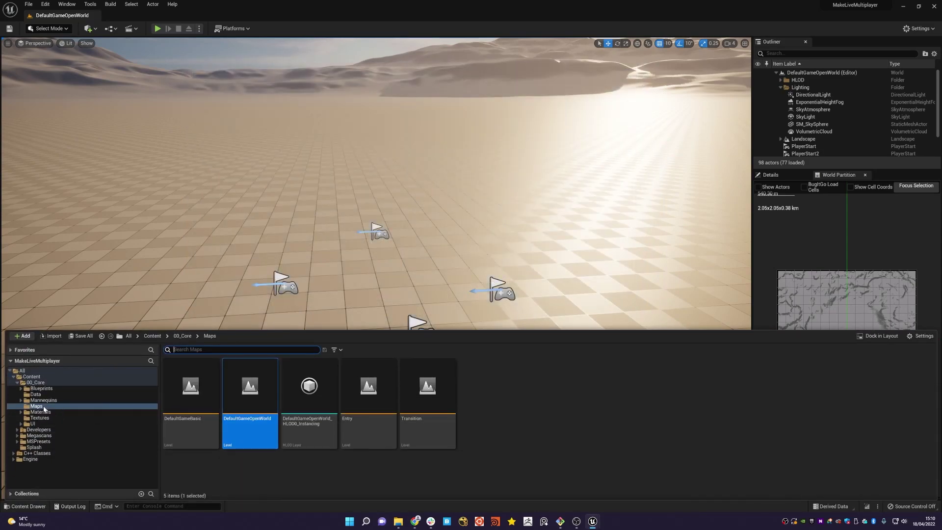
left_click(38, 435)
double_click(191, 387)
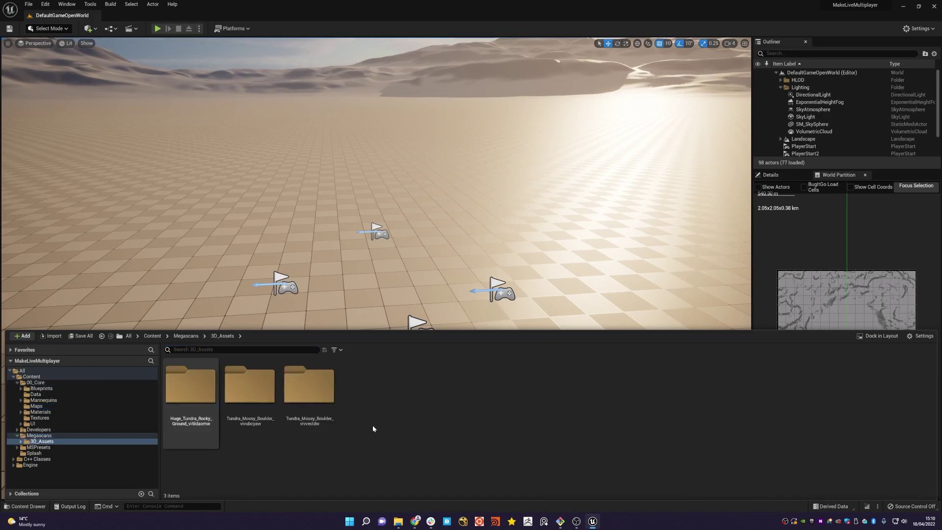
double_click(310, 386)
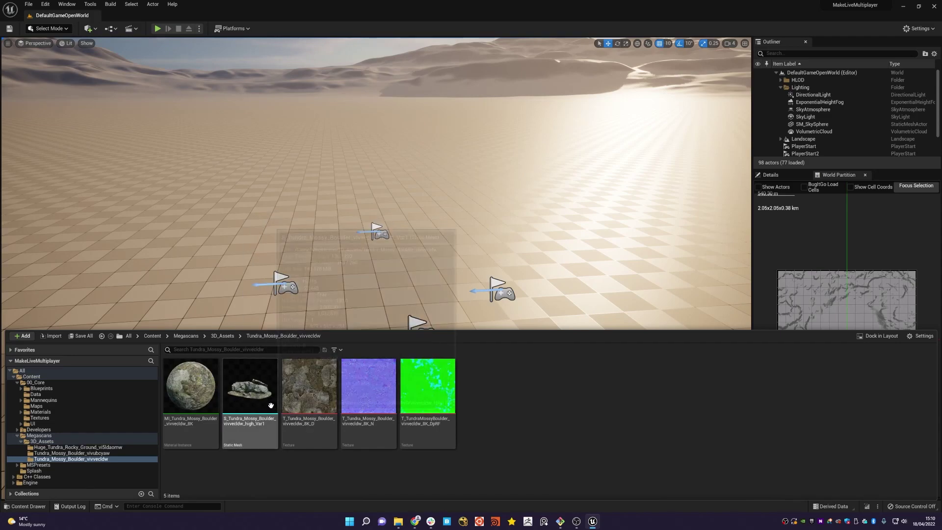
double_click(270, 397)
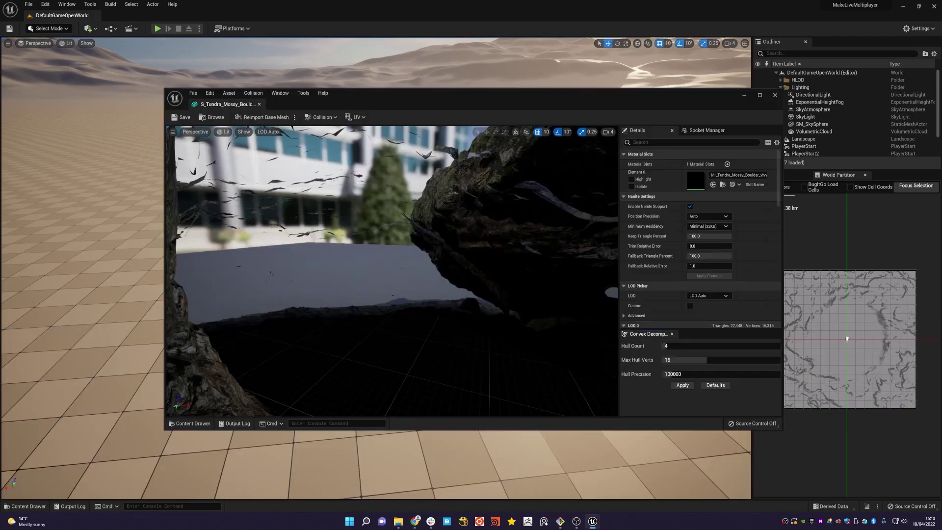
Generate auto convex collision for the boulder mesh with a hull precision of 300000, and save and close the mesh.
left_click(682, 374)
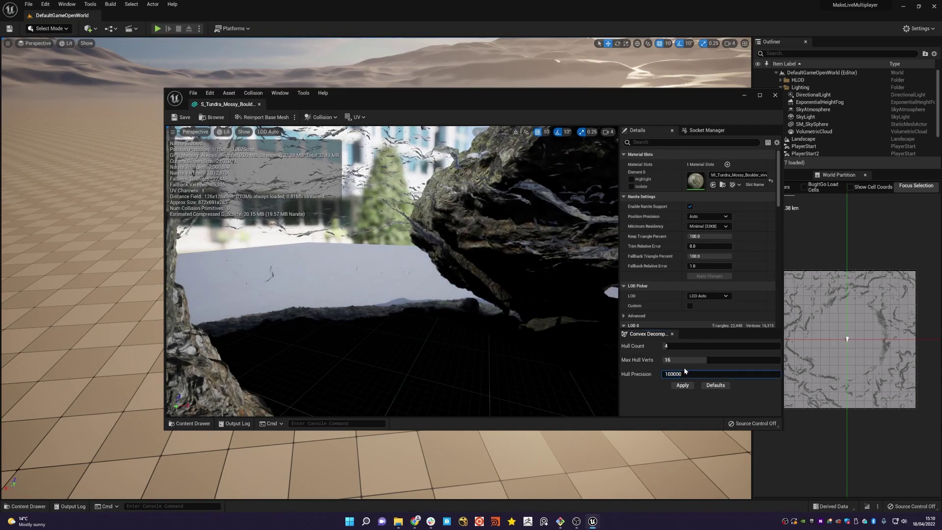
type("300000")
left_click(321, 117)
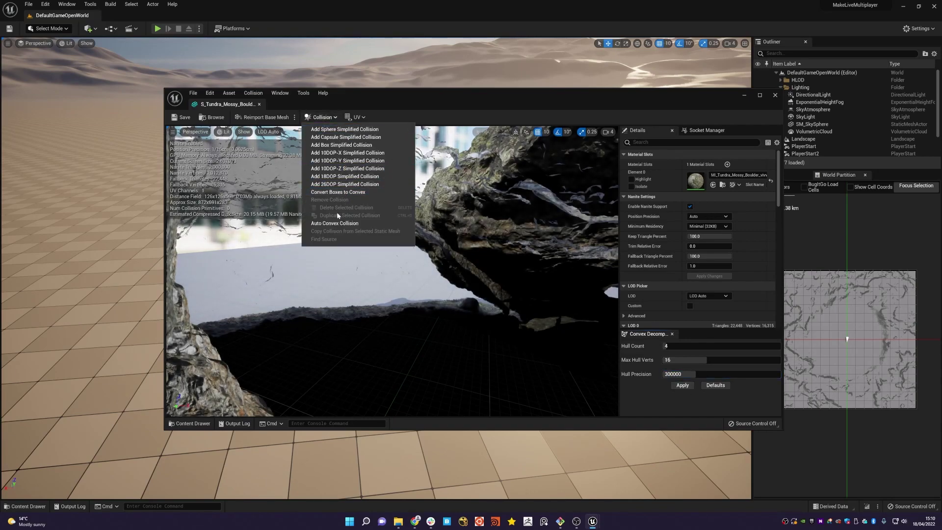
left_click(334, 223)
left_click(682, 386)
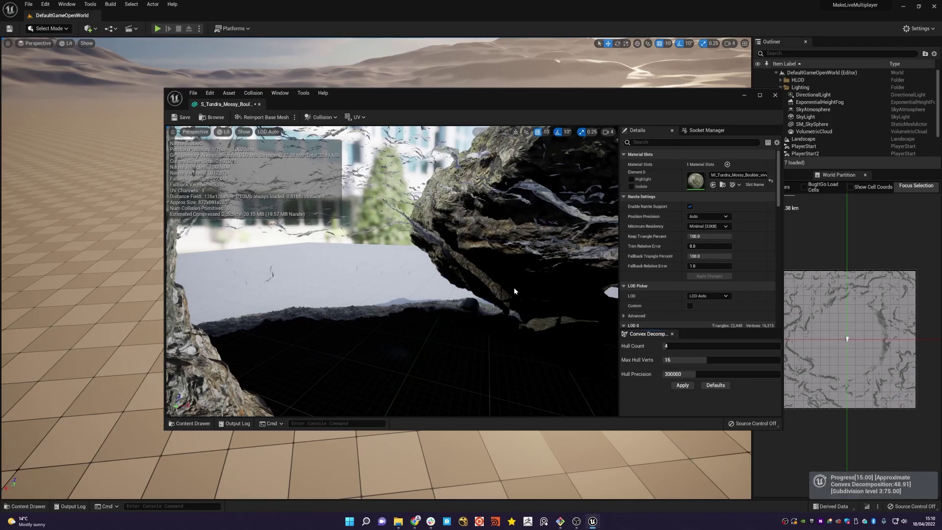
right_click_drag(549, 228, 392, 256)
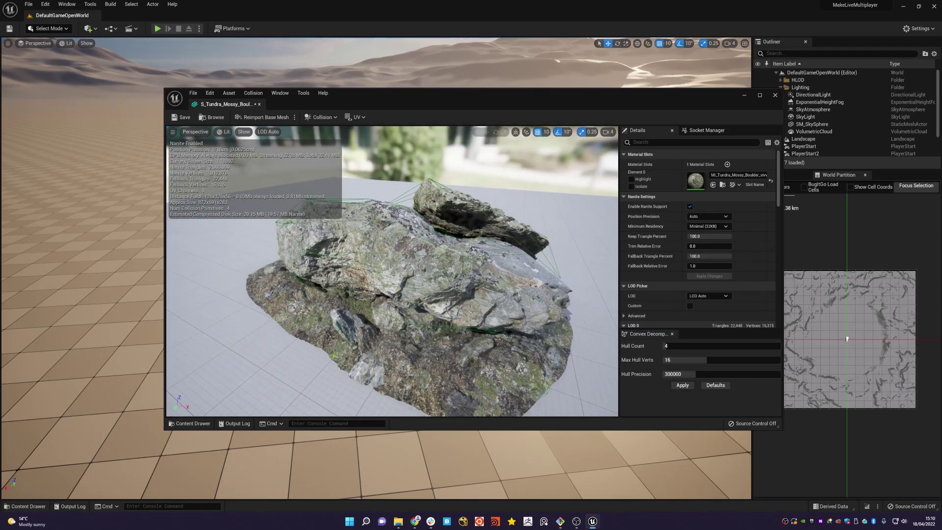
left_click_drag(579, 196, 456, 201)
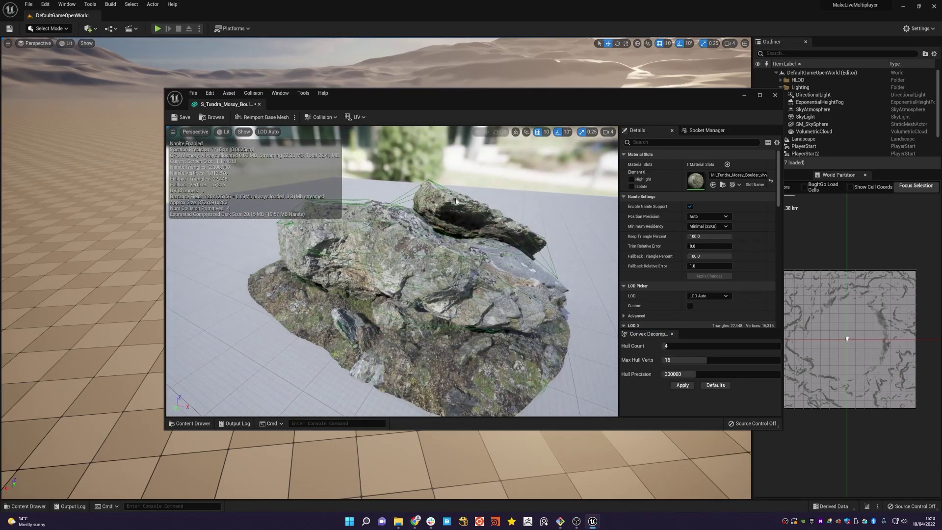
left_click(180, 117)
left_click(774, 98)
Generate convex collision for the Tundra_Mossy_Boulder_vivubcyaw mesh with a hull precision of 300000, and save and close it.
left_click(28, 507)
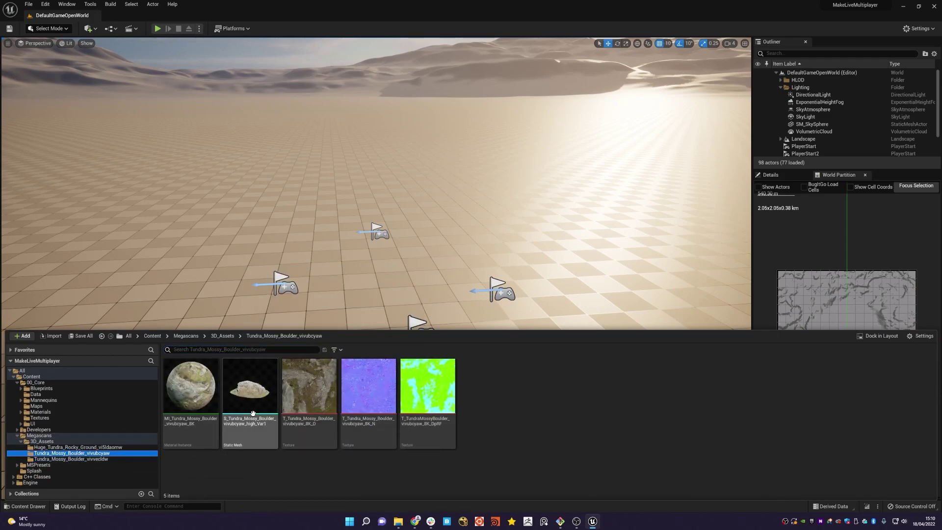
double_click(250, 388)
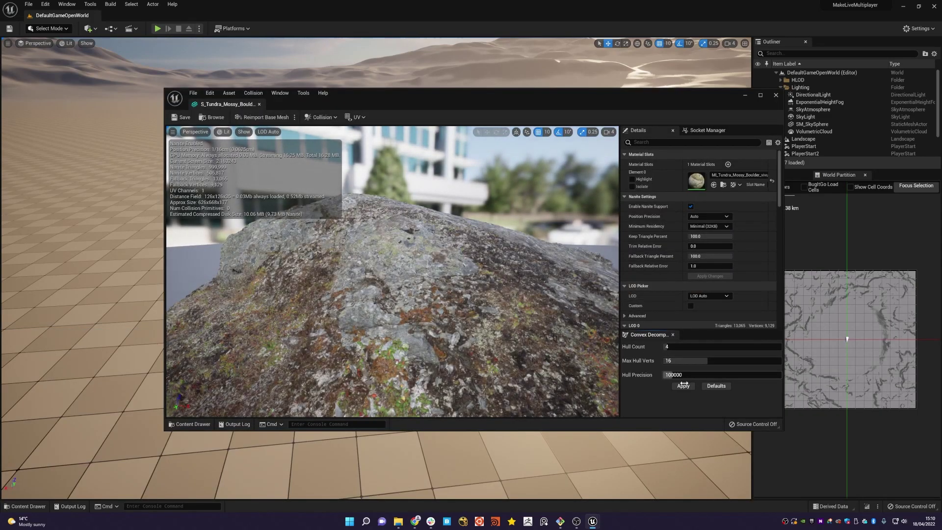
left_click(676, 375)
type("2")
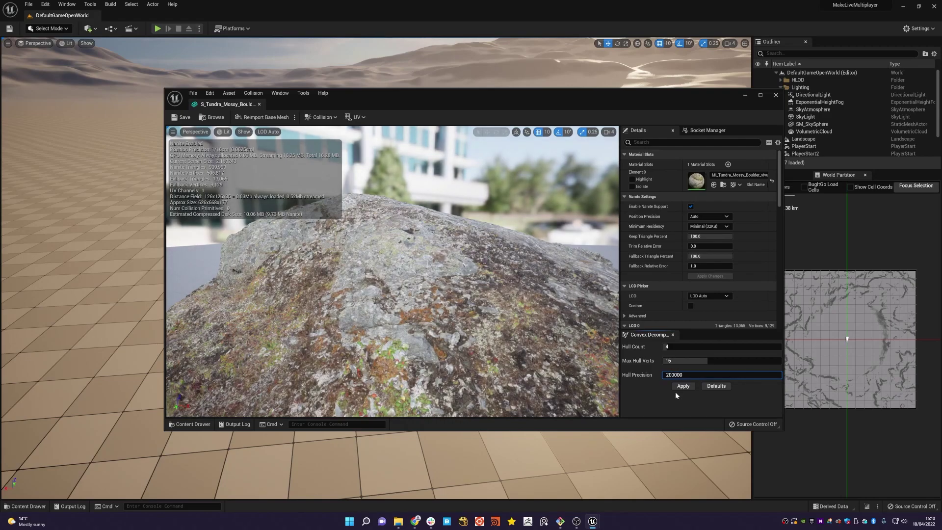
left_click(677, 385)
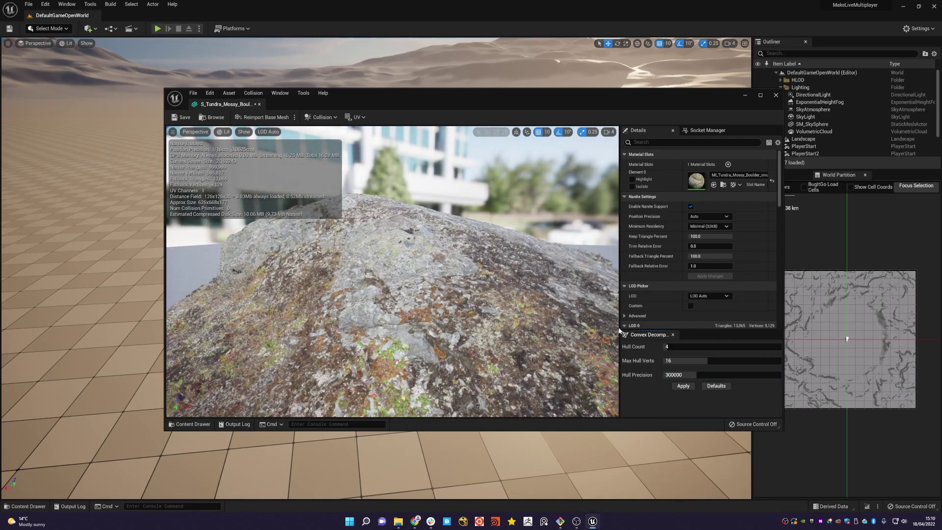
left_click(182, 117)
left_click(776, 96)
Generate convex collision for the Huge_Tundra_Rocky_Ground mesh with a hull precision of 300000, and save and close it.
left_click(28, 506)
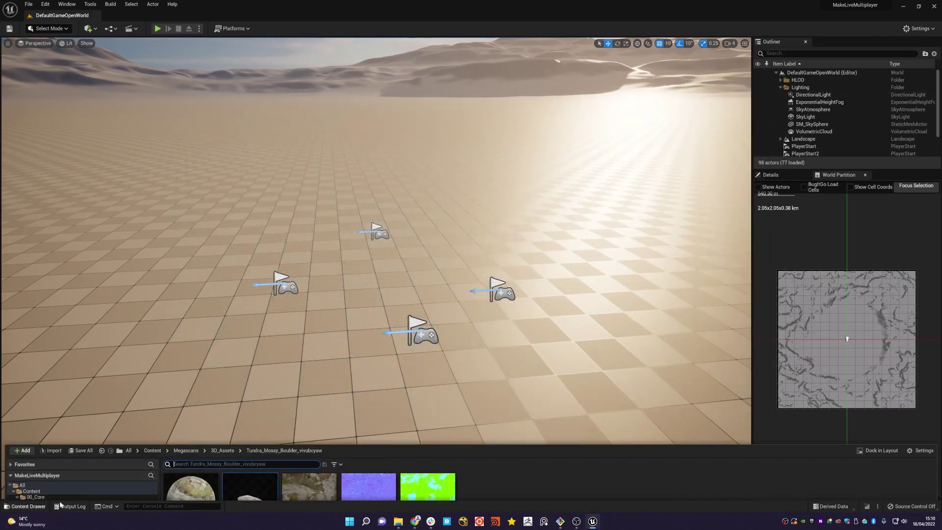
left_click(63, 448)
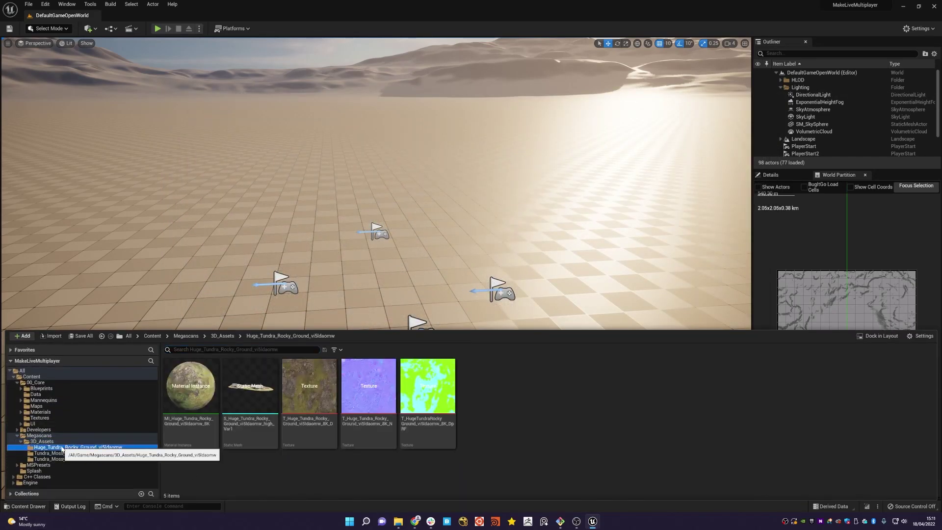
double_click(250, 388)
left_click(673, 376)
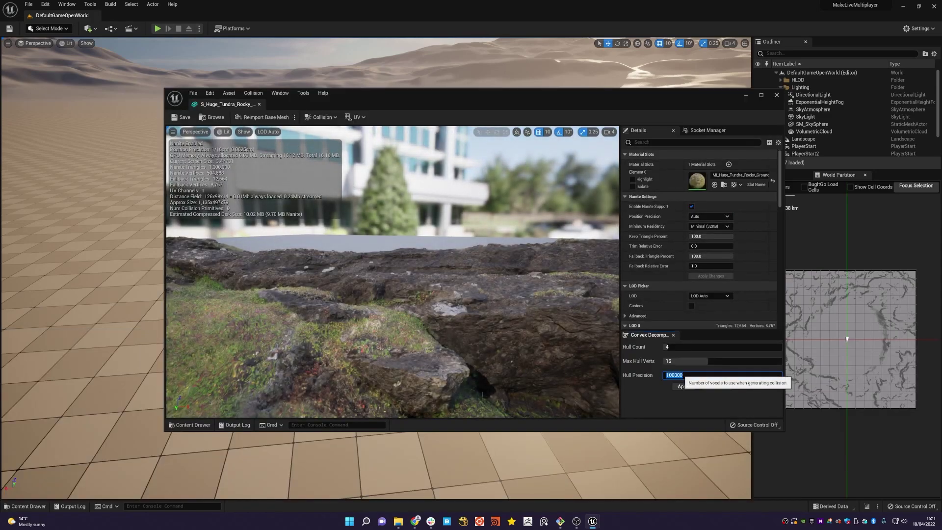
type("200000")
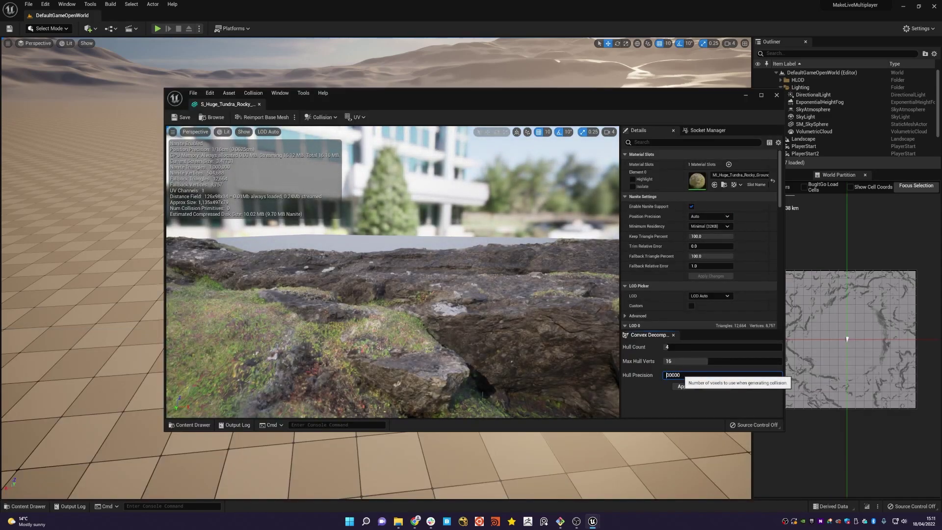
left_click(675, 388)
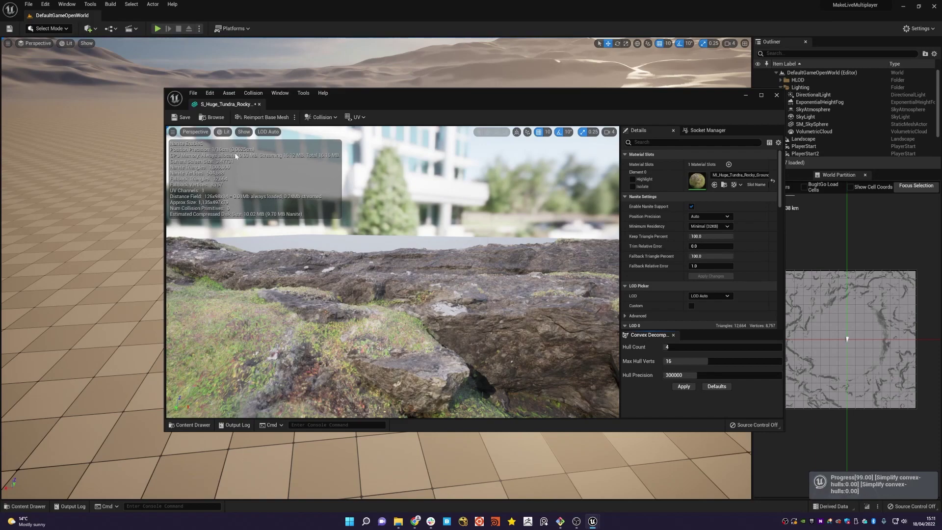
left_click(185, 118)
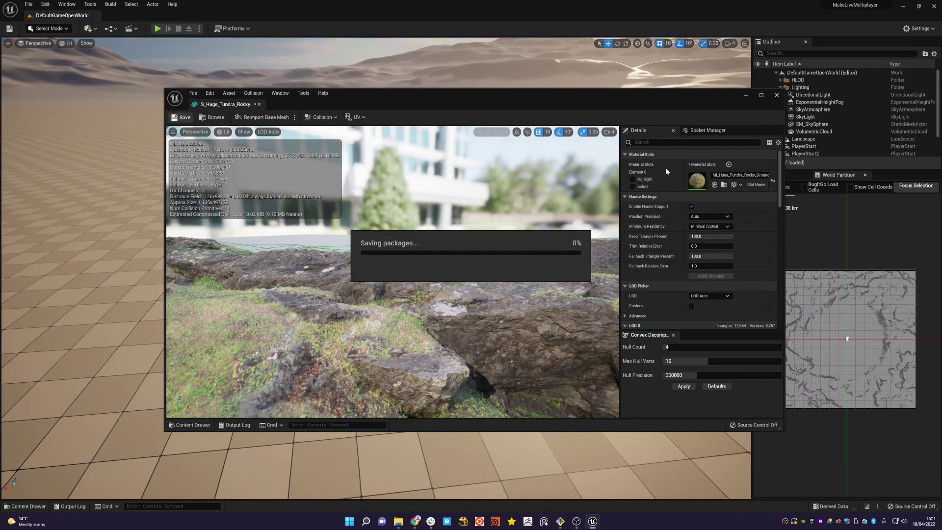
left_click(777, 96)
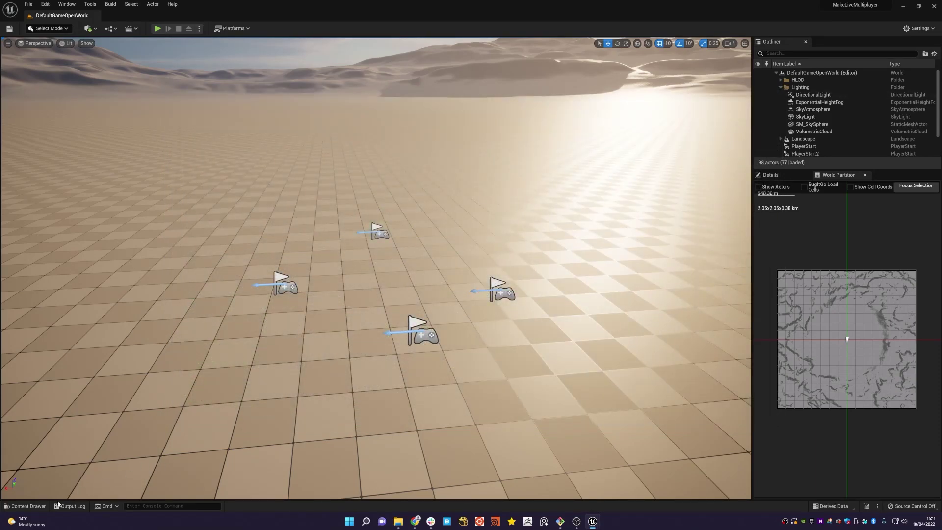
Place the Huge_Tundra_Rocky_Ground mesh and the Tundra_Mossy_Boulder_vivubcyaw mesh side by side among the player starts.
left_click(24, 506)
left_click_drag(250, 385, 304, 246)
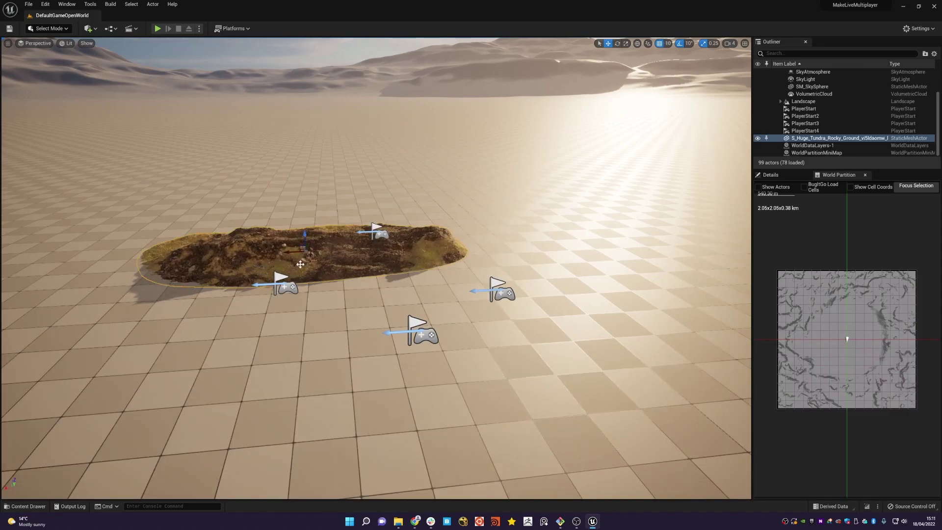
key("ctrl+space")
left_click(72, 453)
left_click_drag(250, 385, 505, 241)
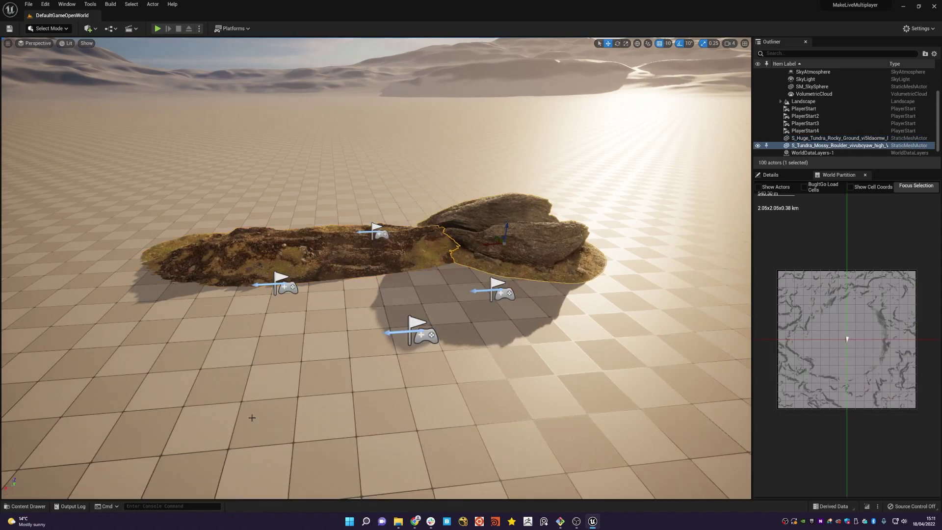
Place the Tundra_Mossy_Boulder_vivvecldw mesh behind the rocky ground and scale it up into a large rock.
key("ctrl+space")
left_click(95, 459)
left_click_drag(250, 385, 369, 193)
key("r")
key("w")
mouse_move(369, 193)
right_mouse_down()
mouse_move(315, 265)
mouse_move(373, 201)
mouse_move(368, 193)
right_mouse_up()
key("s")
left_click_drag(386, 189, 328, 200)
Duplicate the large mossy boulder, scale the copy, and move it to overlap the original.
right_click_drag(328, 200, 123, 207)
key("d")
key("s")
key("w")
left_click_drag(449, 235, 589, 181)
key("w")
right_click_drag(395, 166, 510, 174)
key("r")
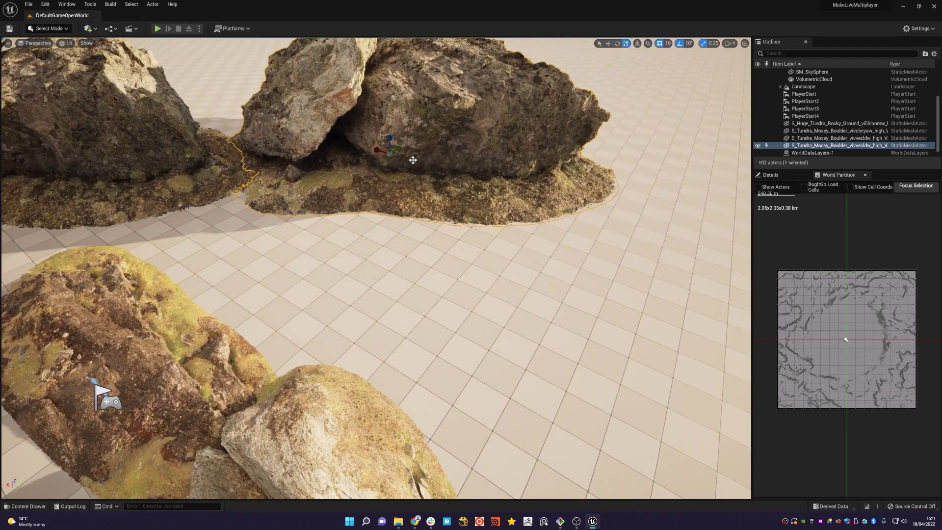
mouse_move(405, 164)
left_mouse_down()
mouse_move(422, 157)
mouse_move(442, 123)
mouse_move(392, 154)
left_mouse_up()
key("s")
right_click_drag(391, 154, 353, 177)
right_click_drag(457, 170, 431, 176)
key("w")
left_click_drag(437, 156, 314, 131)
Enlarge and duplicate the rocky ground mesh, arranging the pieces in front of the large boulders away from the player starts.
right_click_drag(483, 314, 395, 314)
key("d")
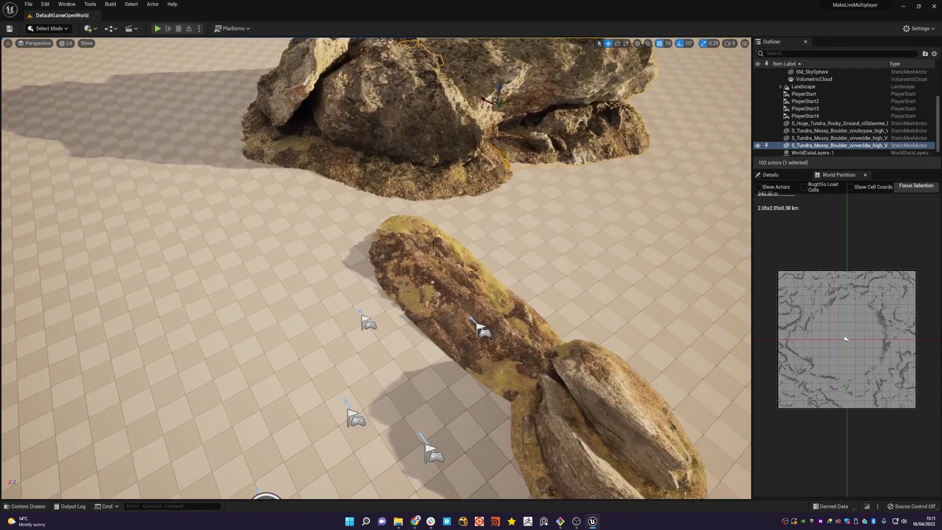
left_click(483, 315)
left_click_drag(453, 294, 58, 184)
key("w")
key("r")
key("e")
key("w")
right_click_drag(59, 184, 119, 215)
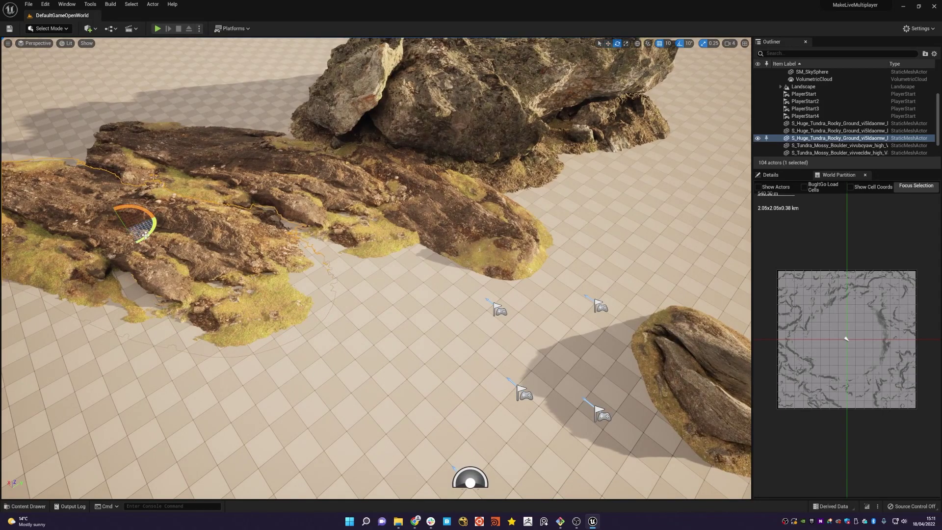
Rotate the front rocky ground copy and position it so that it merges with the pieces behind it.
mouse_move(146, 235)
left_mouse_down()
mouse_move(118, 219)
mouse_move(133, 243)
left_mouse_up()
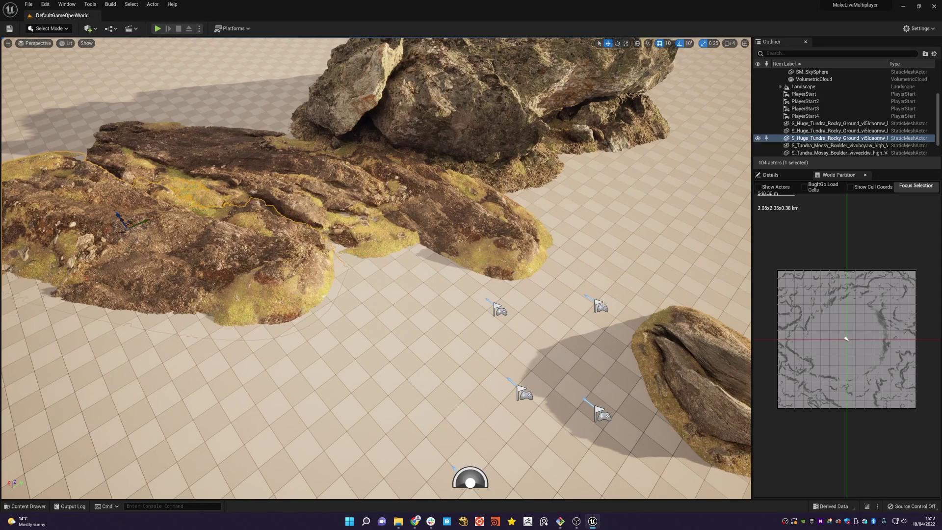
right_click_drag(122, 232, 93, 240)
left_click_drag(249, 184, 370, 200)
right_click_drag(373, 203, 609, 190)
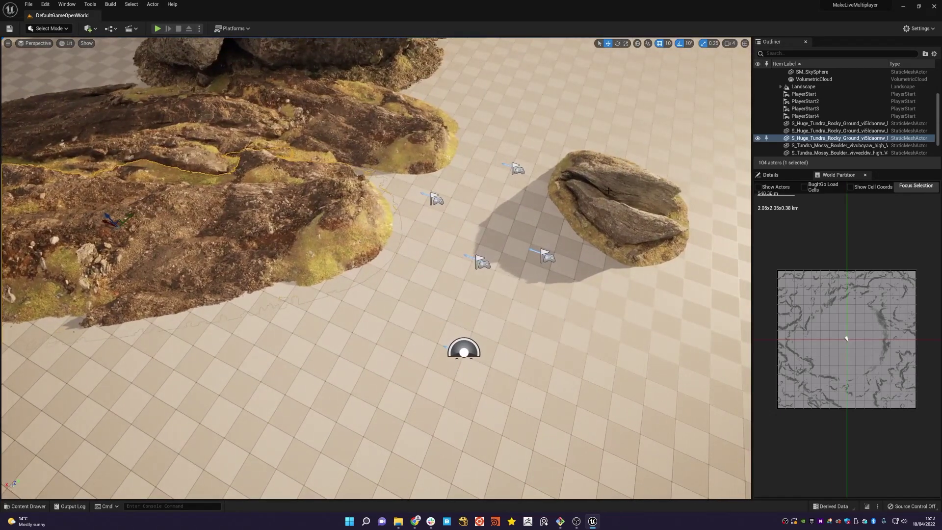
Scale up the split Tundra_Mossy_Boulder_vivubcyaw rock and move it against the rocky ground in front of the large boulders.
left_click(609, 190)
right_click_drag(578, 242, 586, 273)
key("r")
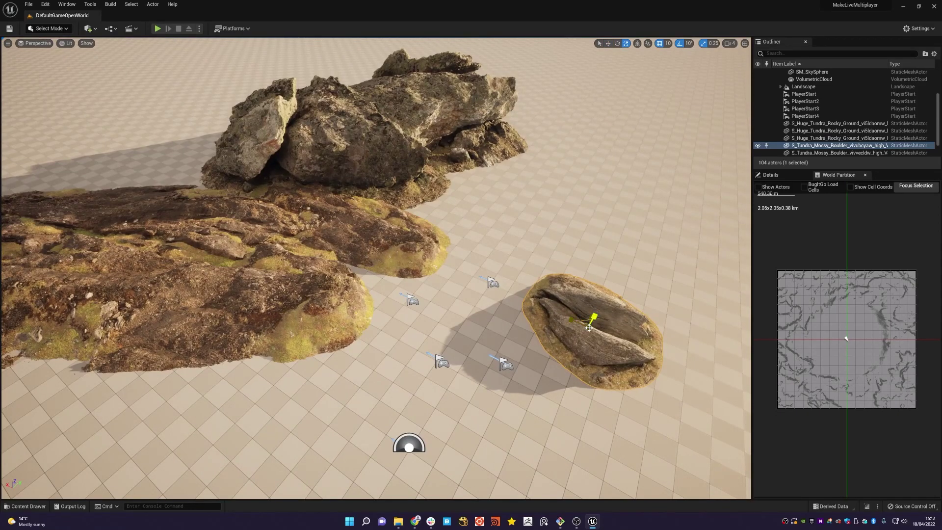
left_click_drag(589, 328, 626, 297)
key("w")
left_click_drag(583, 323, 392, 240)
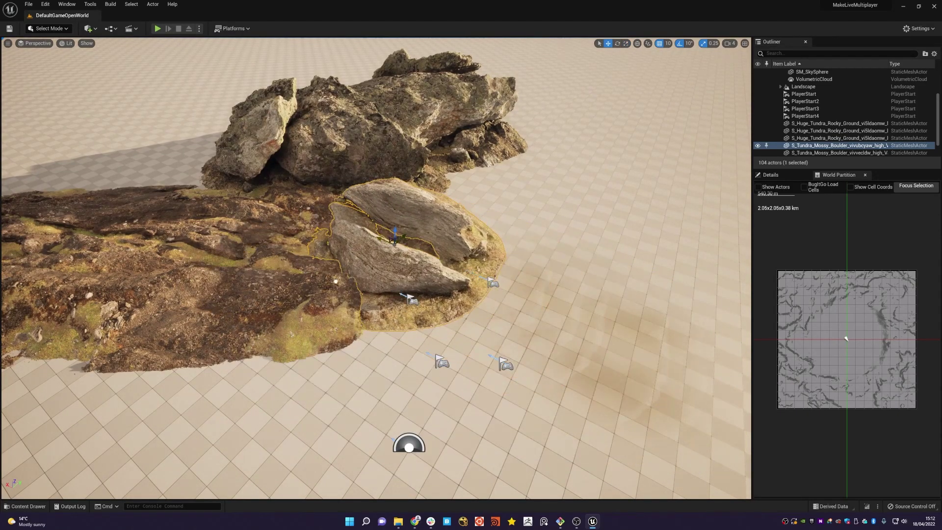
left_click_drag(336, 281, 314, 277)
Duplicate the split mossy boulder, place the copy behind the rocky ground beside the large boulders, and rotate it 80 degrees.
left_click_drag(354, 242, 176, 164, "alt")
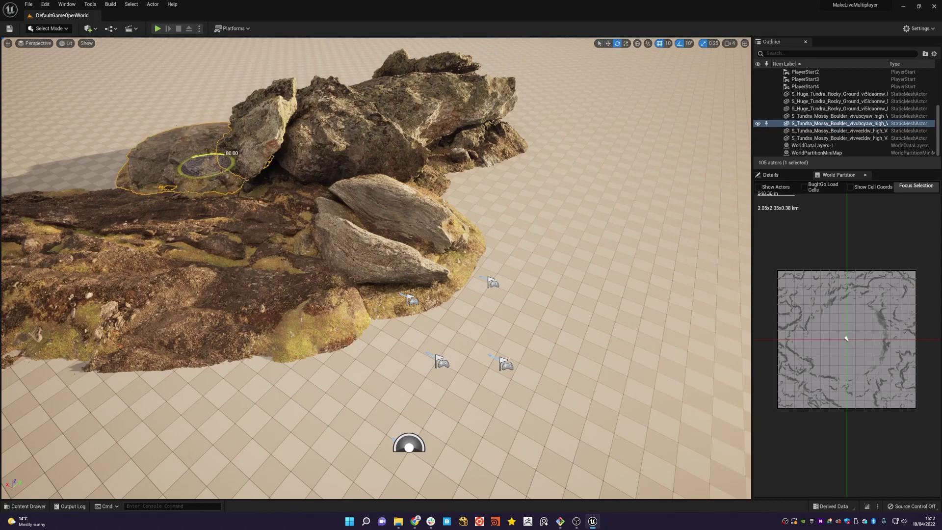
left_click(503, 207)
right_click_drag(503, 207, 451, 207)
Play the level and run the character over the rock formation to test its collision, ending the play session when done.
left_click(158, 29)
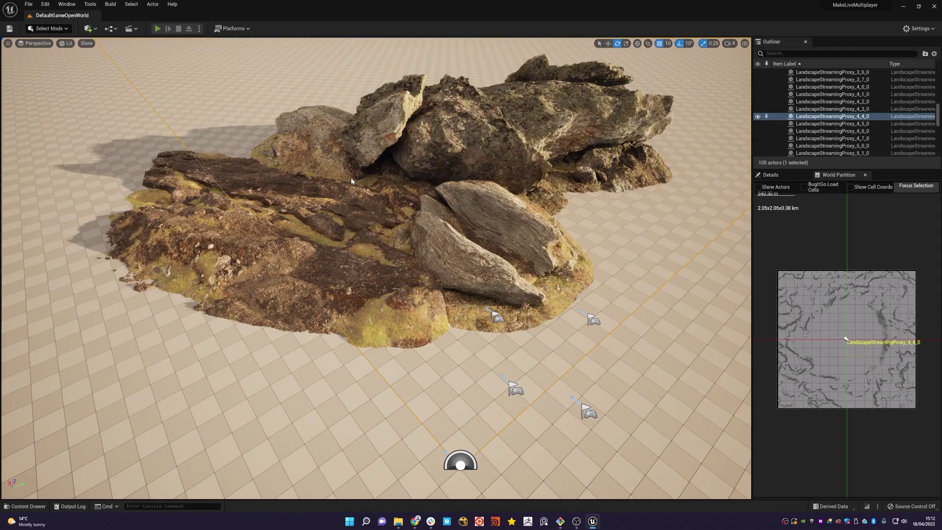
key("w")
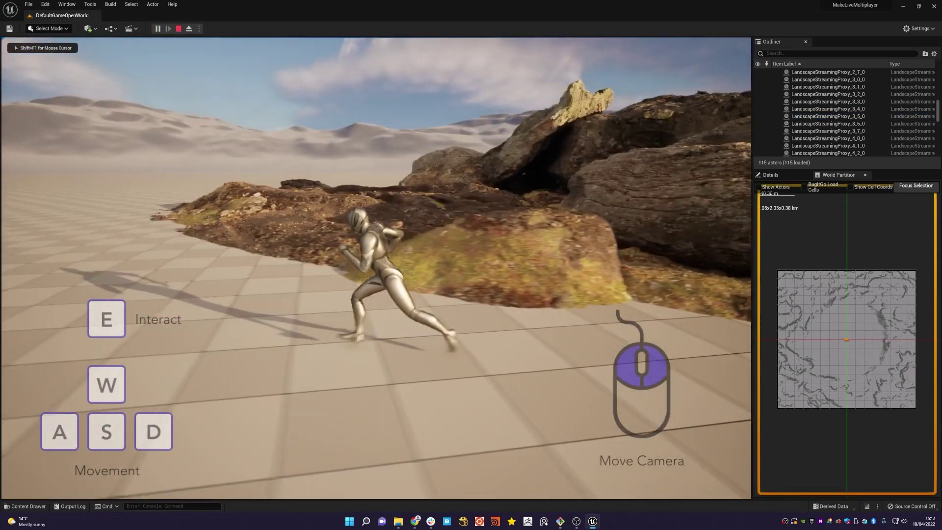
key("w")
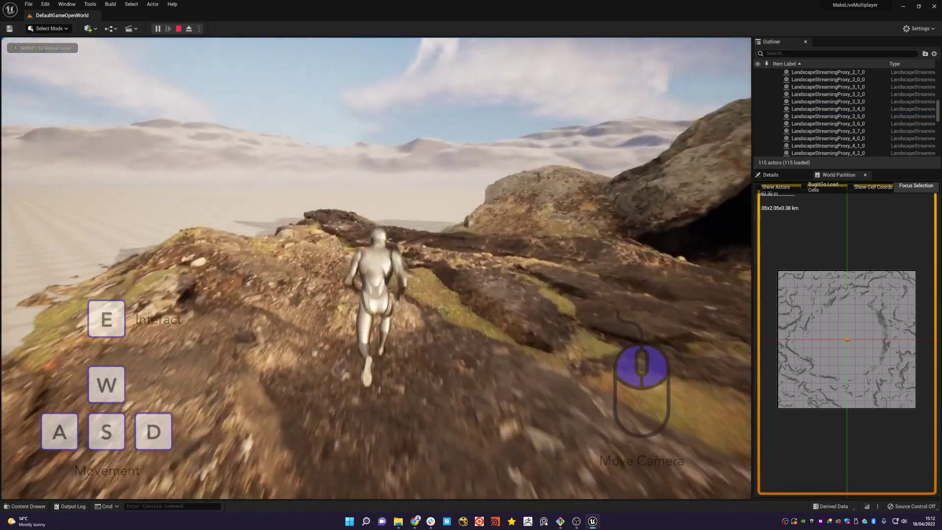
key("w")
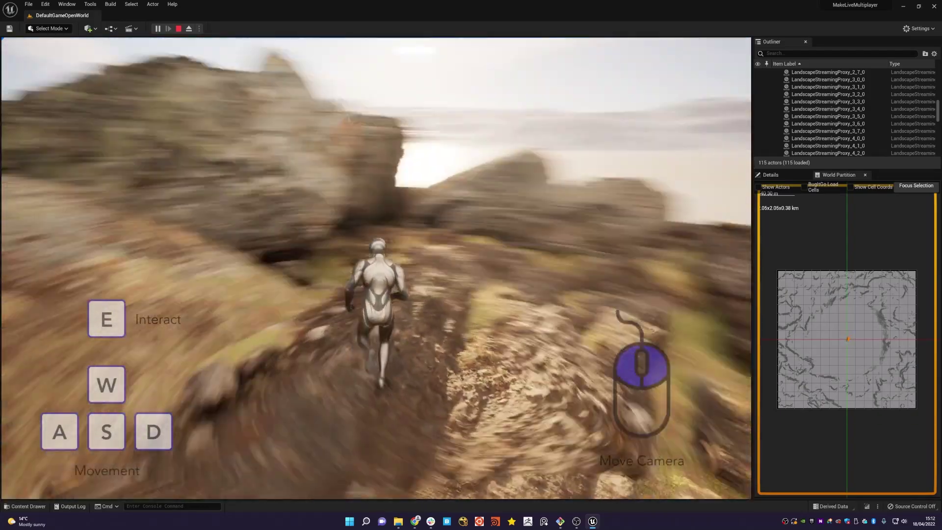
key("w")
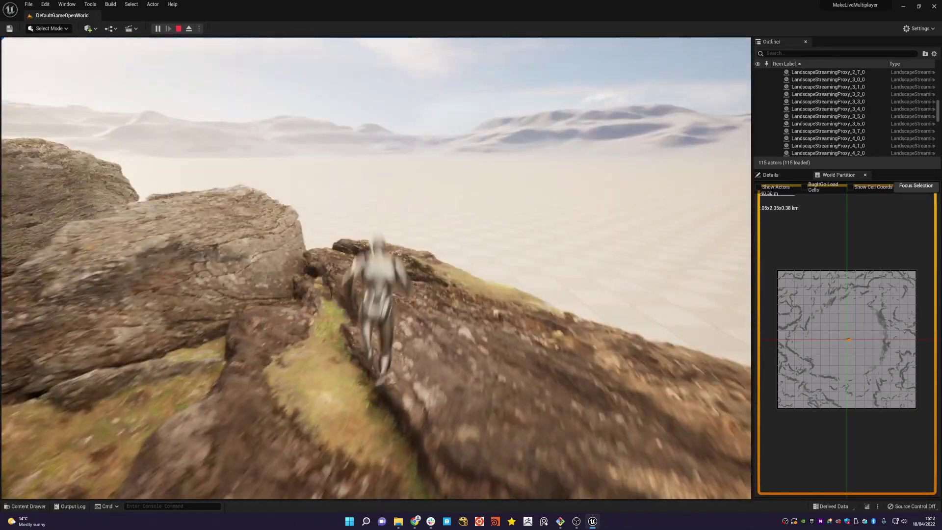
key("w")
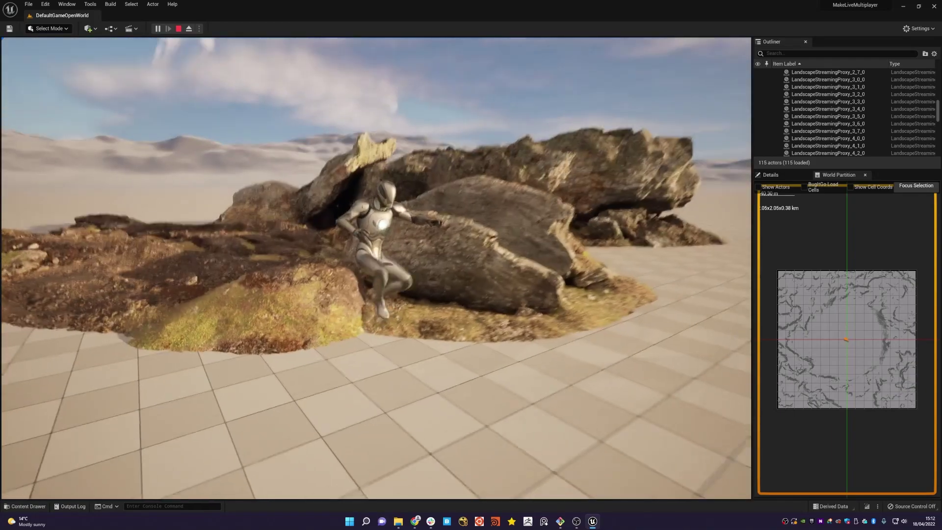
key("shift+F1")
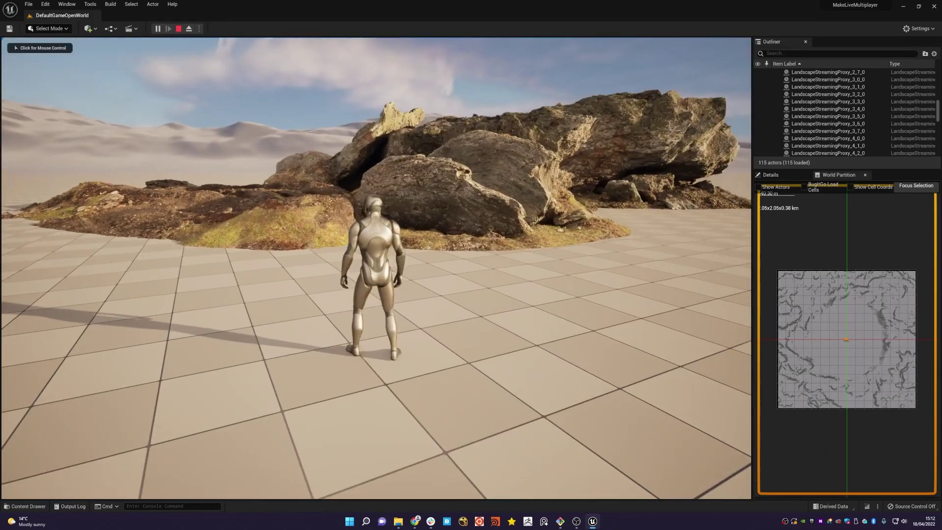
key("Escape")
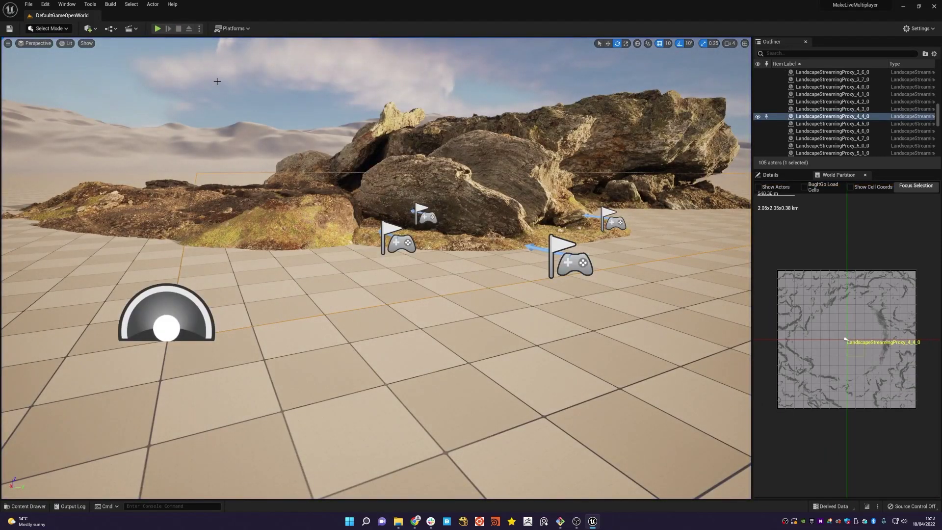
Search the project's plugins for "pixel" and close the plugin browser.
right_click_drag(207, 80, 261, 97)
key("w")
key("s")
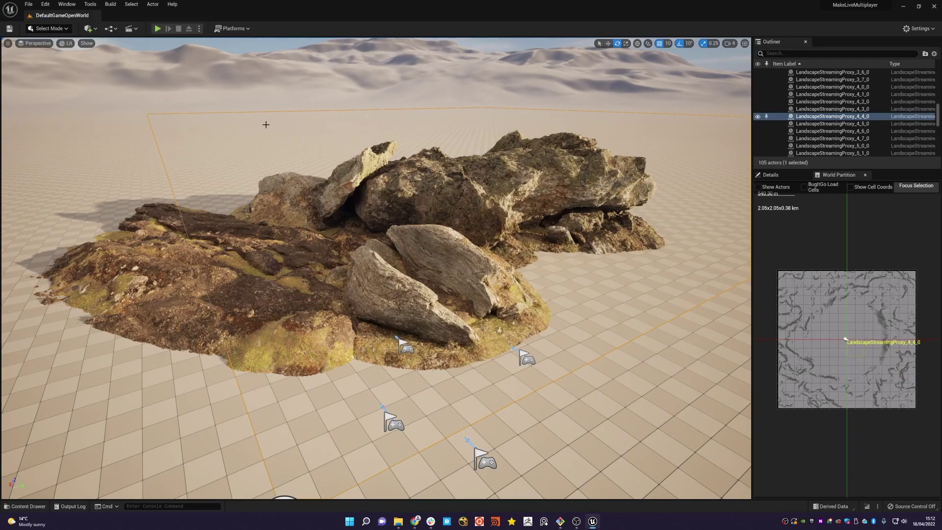
left_click(28, 4)
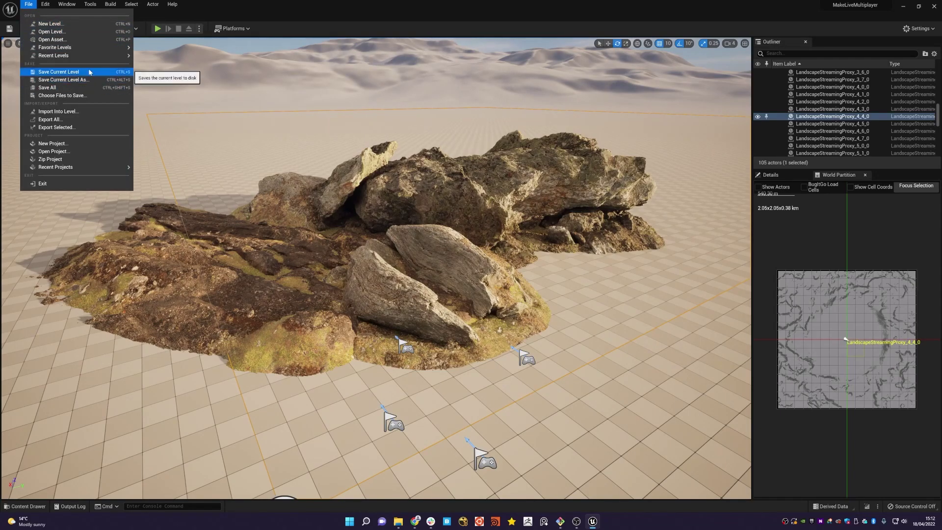
mouse_move(45, 6)
left_click(69, 122)
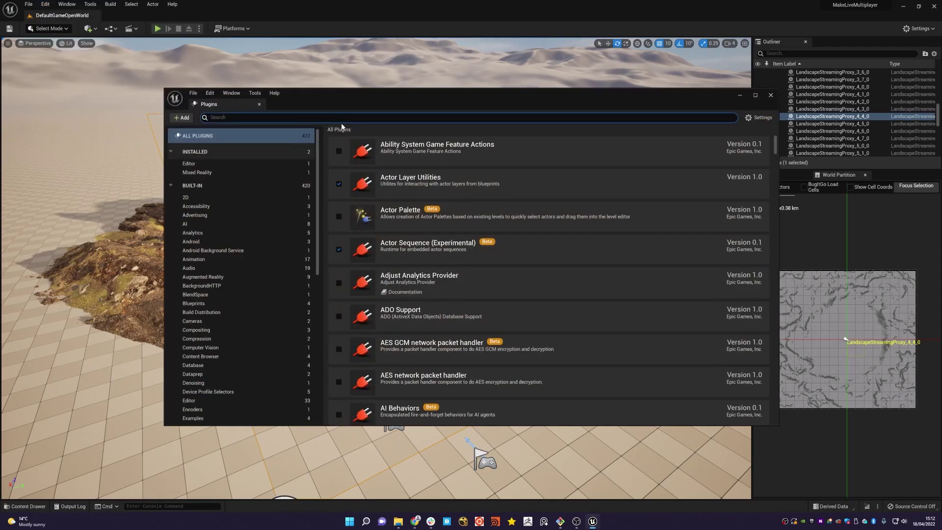
type("pixel")
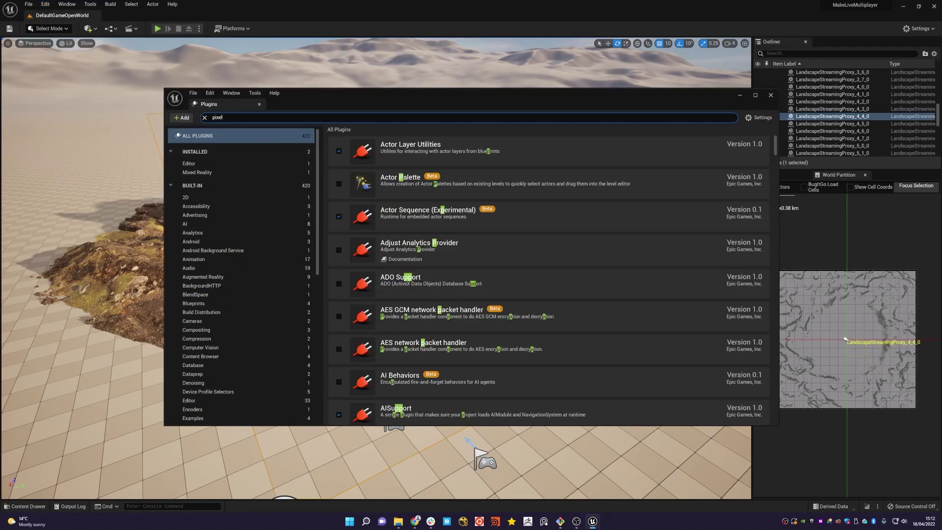
left_click(770, 96)
Start packaging the project for Linux and create a new output folder inside the Project directory.
left_click(232, 28)
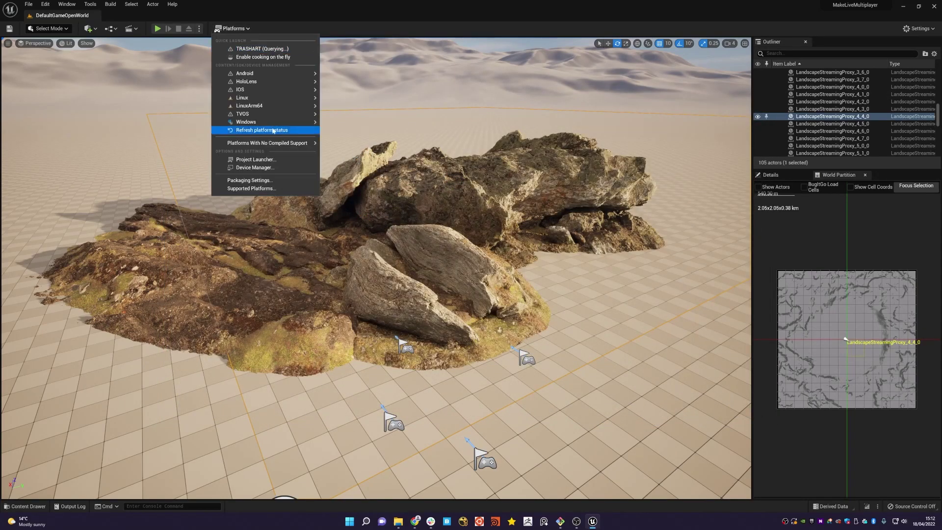
mouse_move(248, 99)
left_click(361, 110)
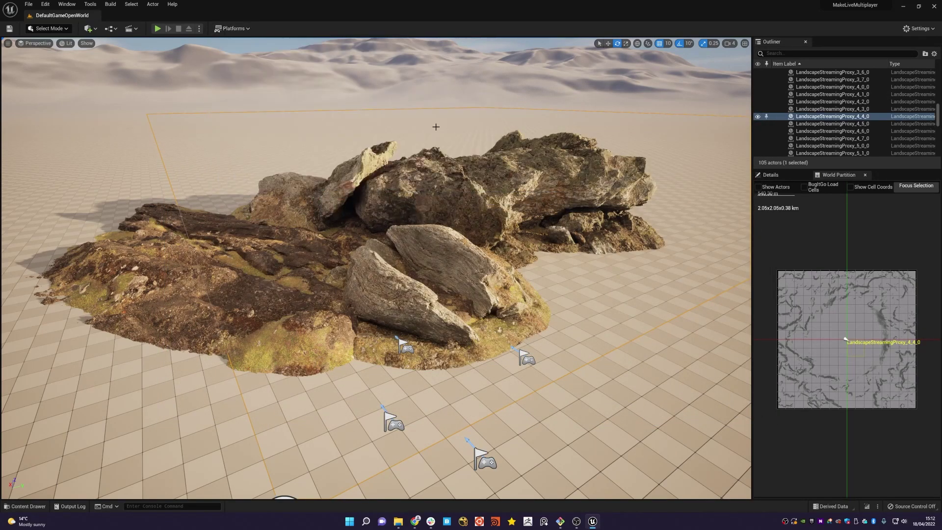
right_click(304, 264)
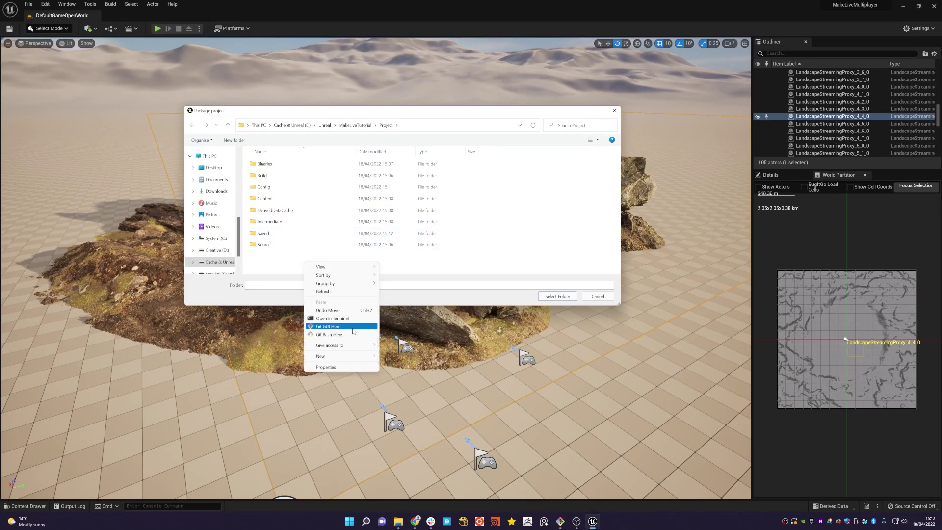
mouse_move(345, 358)
left_click(398, 356)
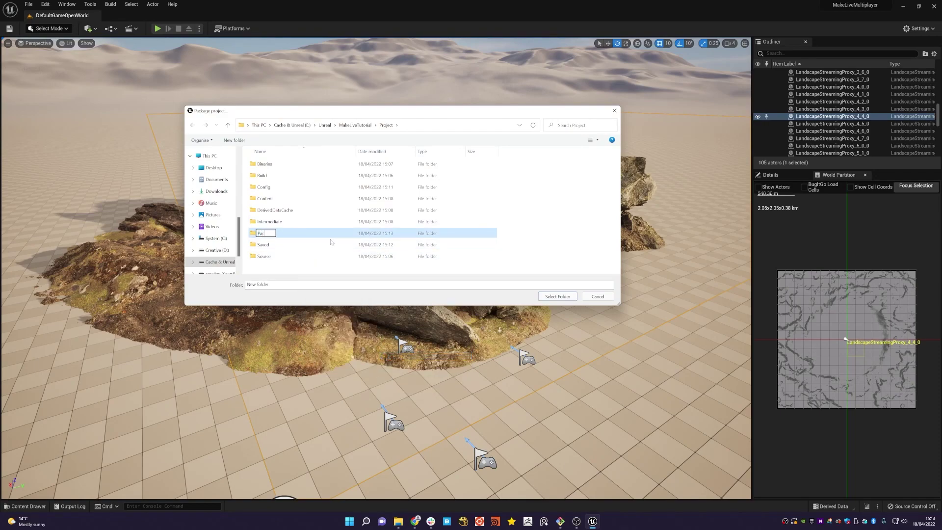
key("Return")
key("Return")
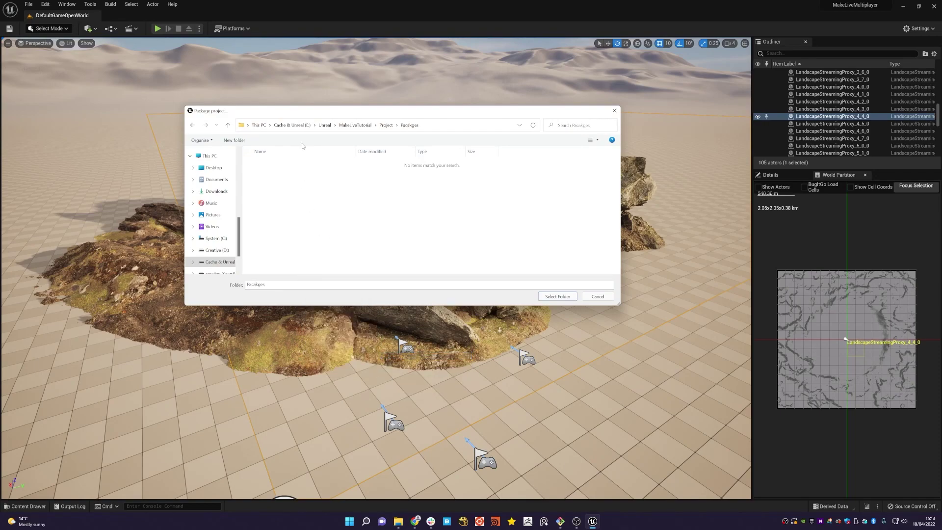
Correct the new folder's name to Packages and choose it as the destination for packaging the project.
left_click(386, 124)
right_click(260, 233)
left_click(295, 425)
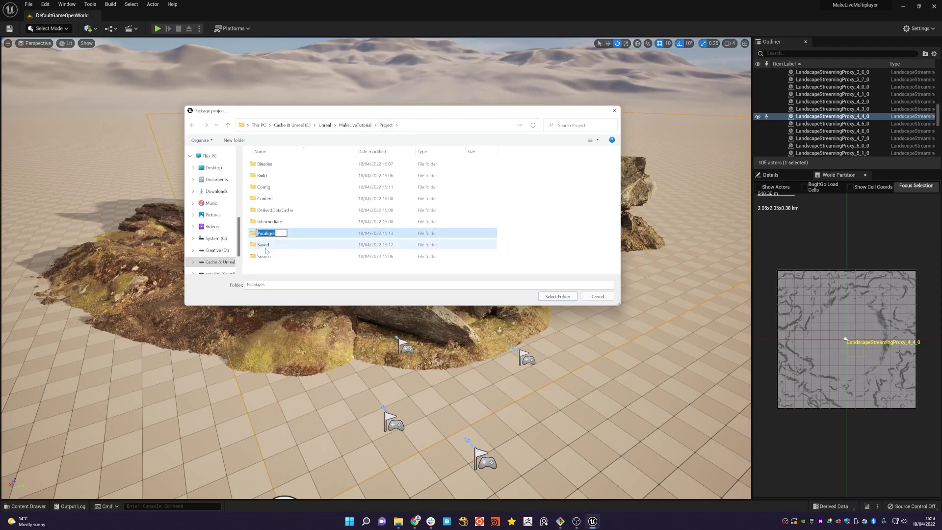
type("Packages")
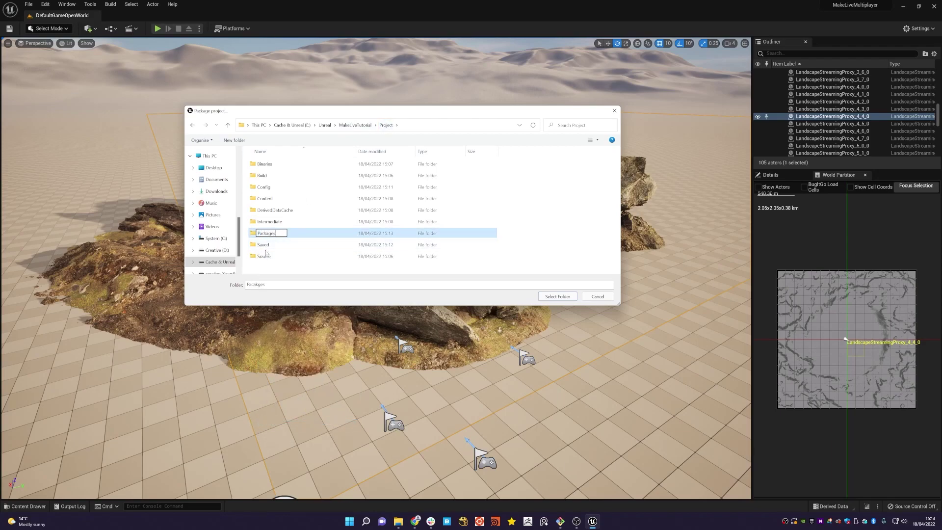
key("Return")
key("Return")
left_click(558, 296)
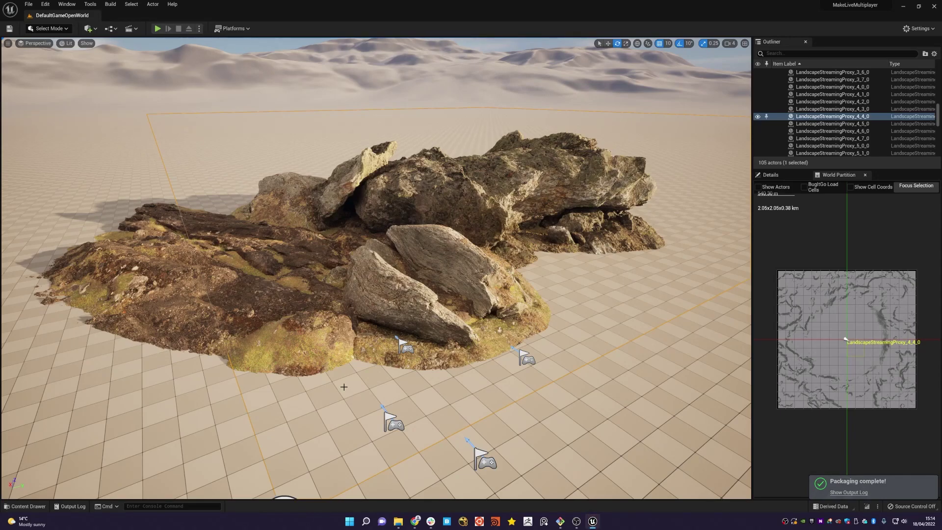
Browse the project content to the 00_Core/Blueprints/Characters folder to look at the BP_Character blueprint.
left_click(28, 506)
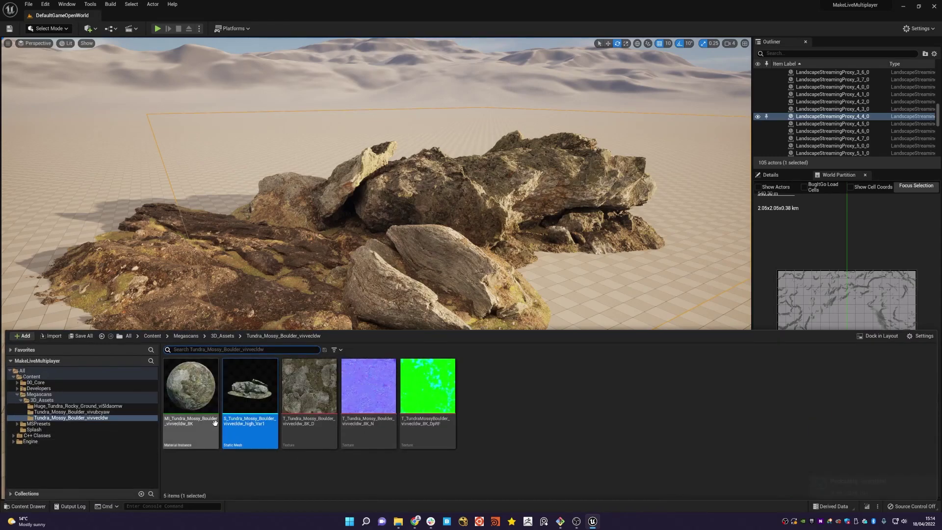
left_click(35, 383)
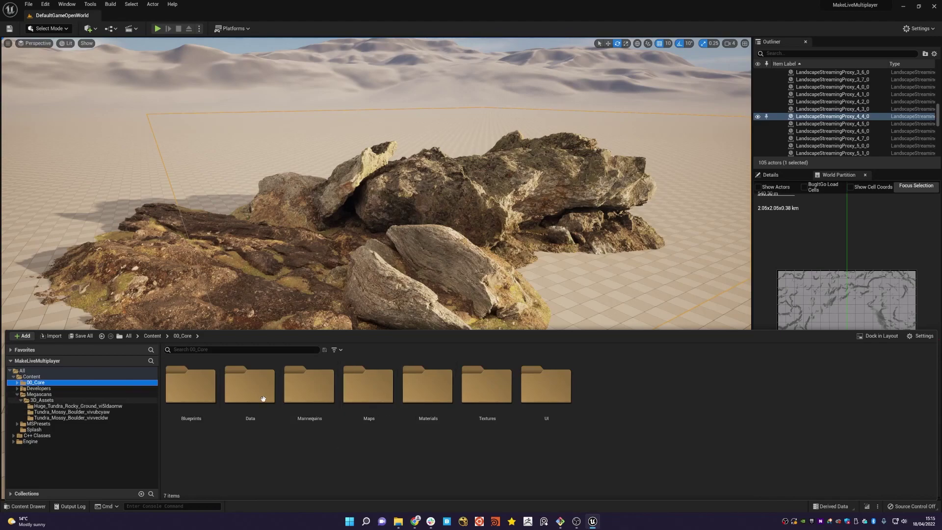
double_click(209, 395)
double_click(212, 397)
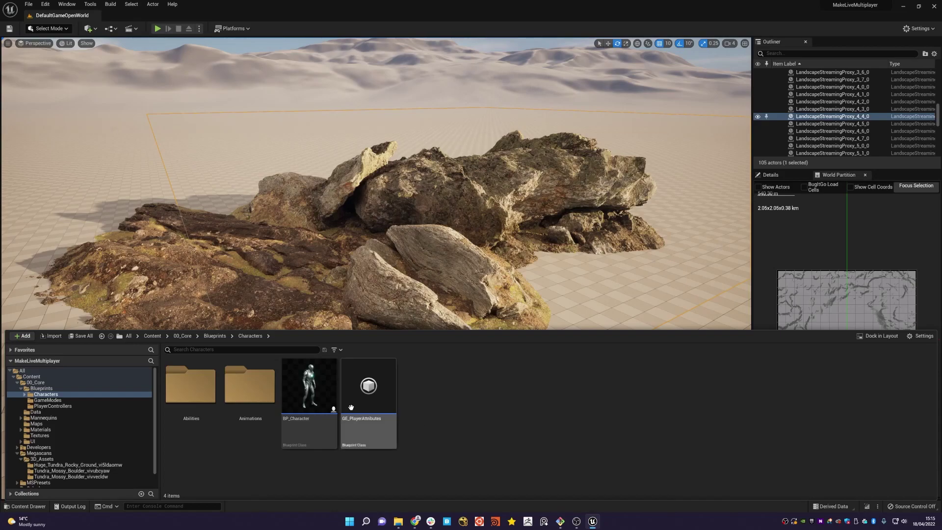
left_click(310, 393)
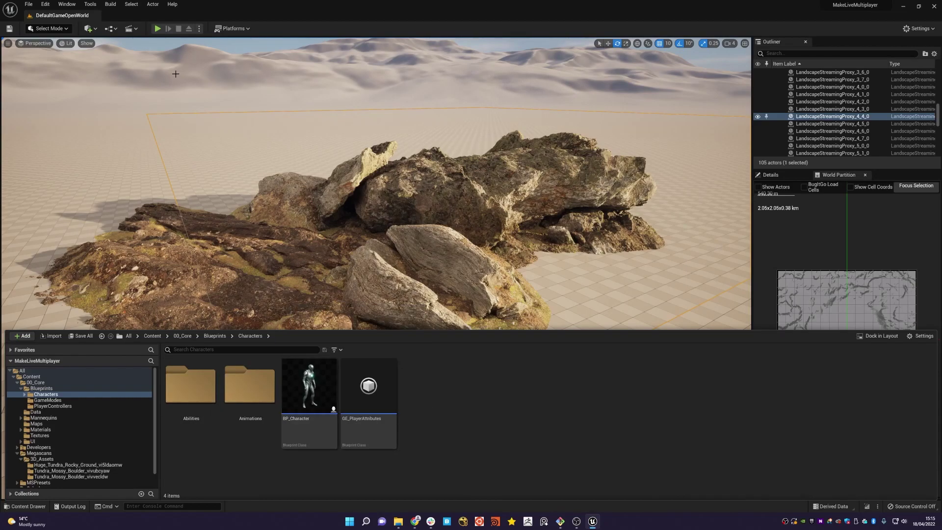
Play the level again, turn the camera towards the rocks, trigger the character's Interact action, and stop playing.
key("alt+p")
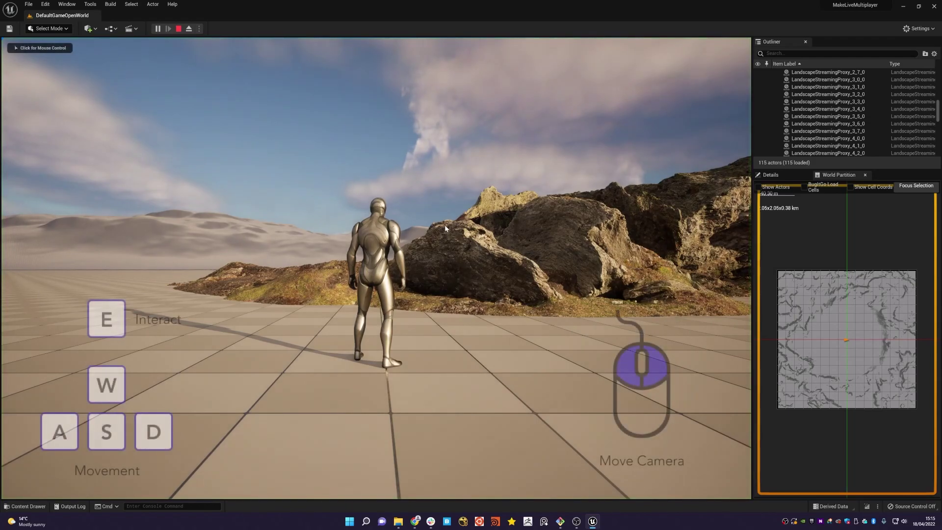
left_click_drag(445, 243, 544, 265)
key("e")
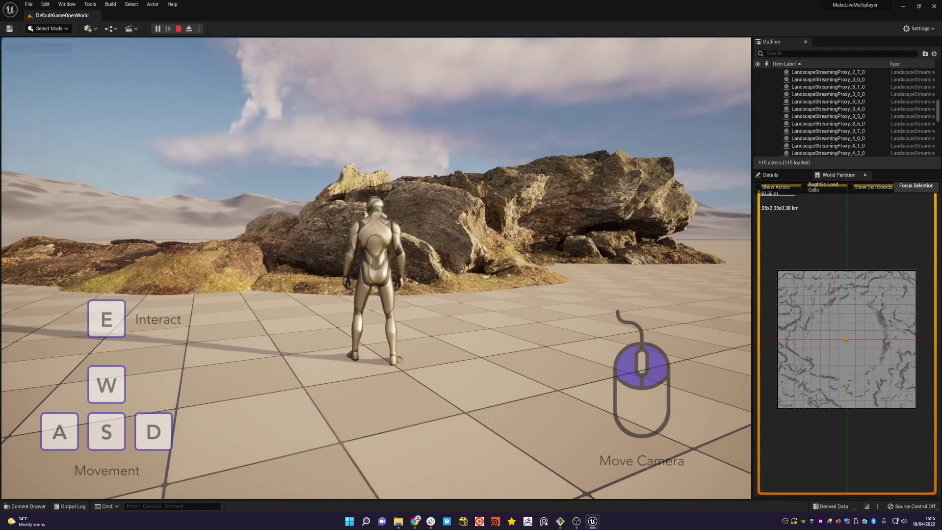
key("Escape")
Open the GA_Wave ability from the Characters/Abilities folder and examine the nodes in its event graph.
left_click(25, 506)
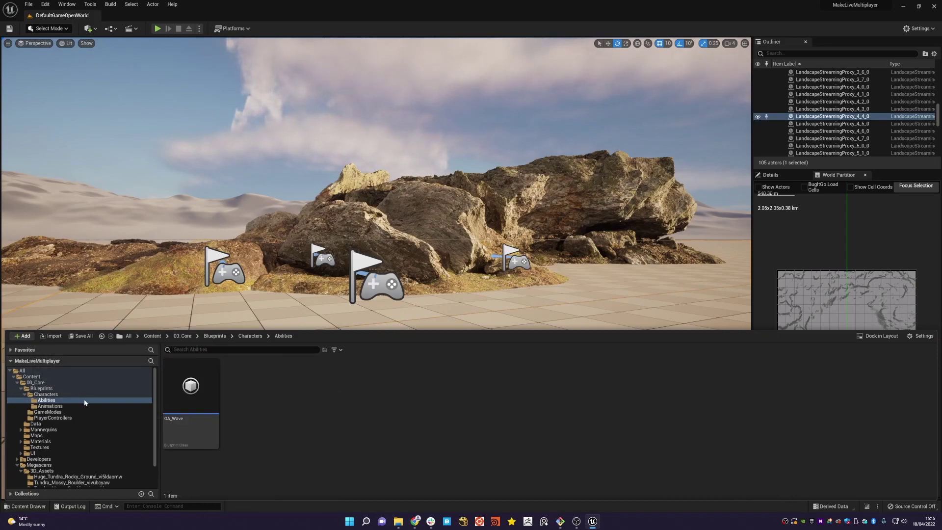
left_click(196, 397)
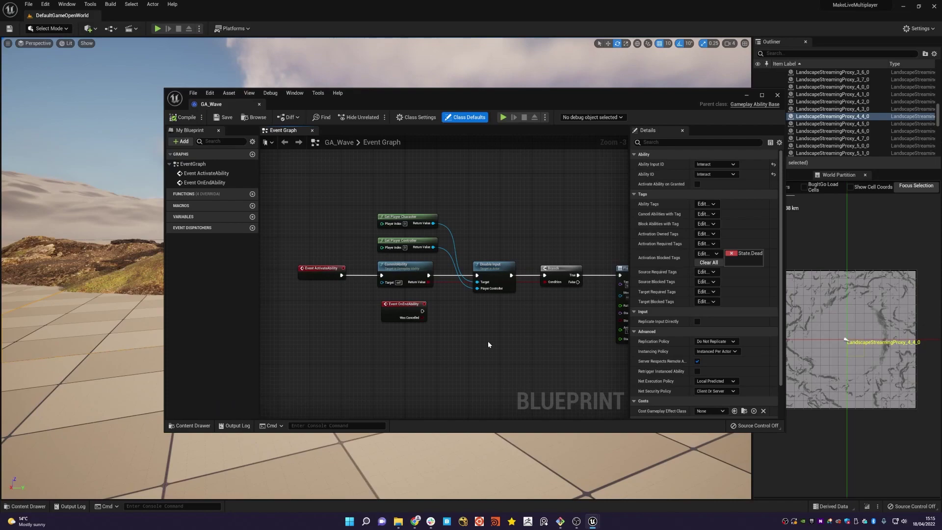
right_click_drag(488, 343, 381, 308)
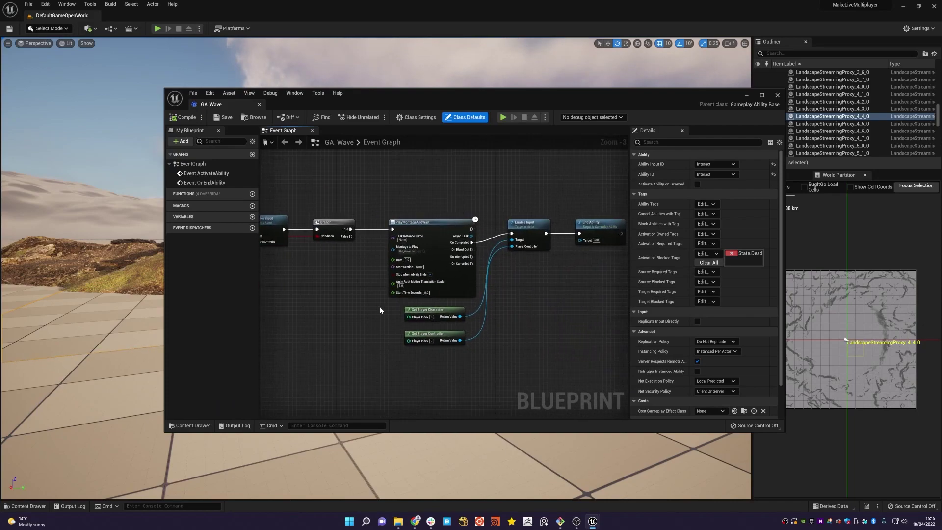
right_click_drag(510, 309, 485, 307)
scroll(450, 304, "down", 1)
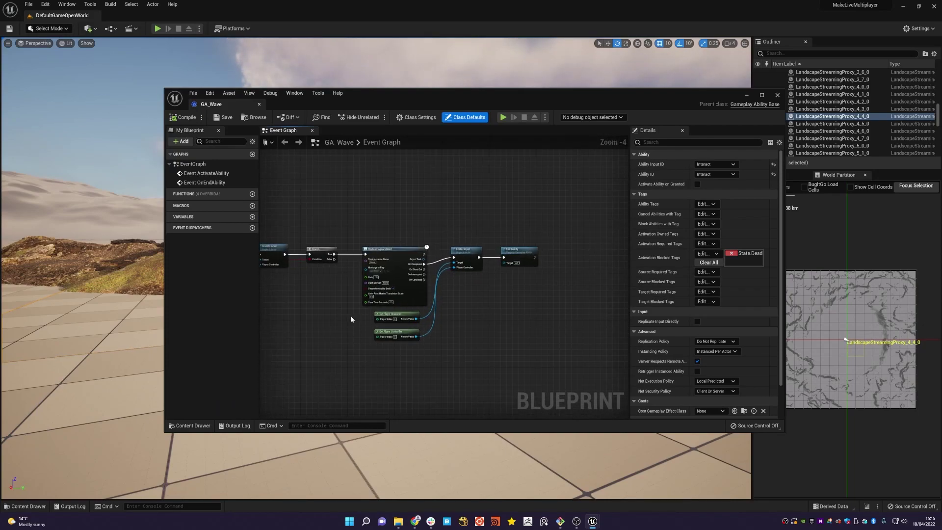
Shift the Enable Input and End Ability nodes down in line with the montage node's On Completed output, and close GA_Wave.
left_click_drag(466, 226, 483, 266)
right_click_drag(327, 299, 416, 310)
scroll(434, 317, "down", 1)
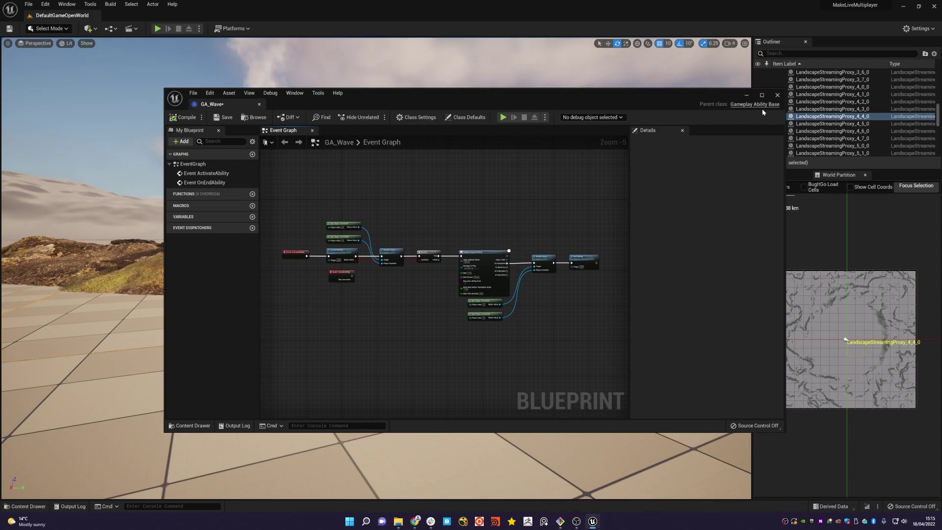
left_click(777, 95)
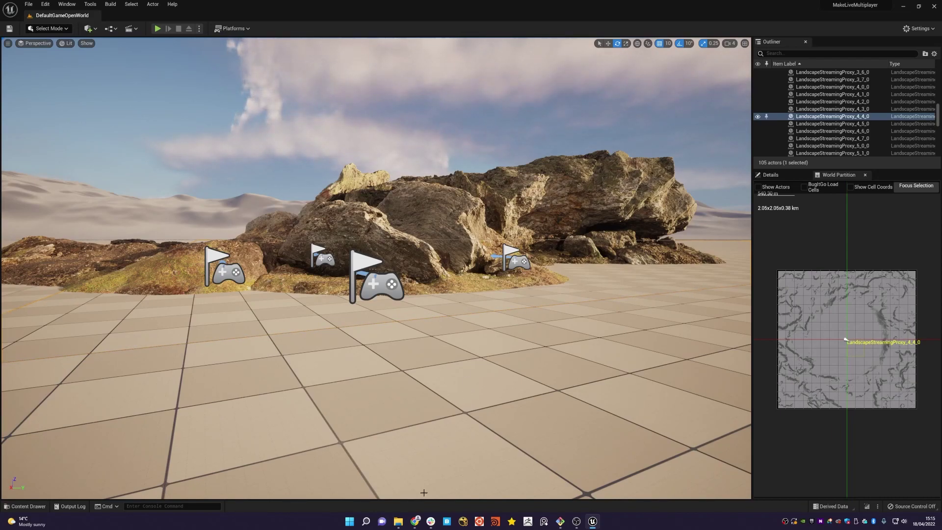
Switch to File Explorer, check the packaged Linux folder's contents under Project/Packages, and compress the folder into Linux.zip.
left_click(398, 521)
double_click(382, 269)
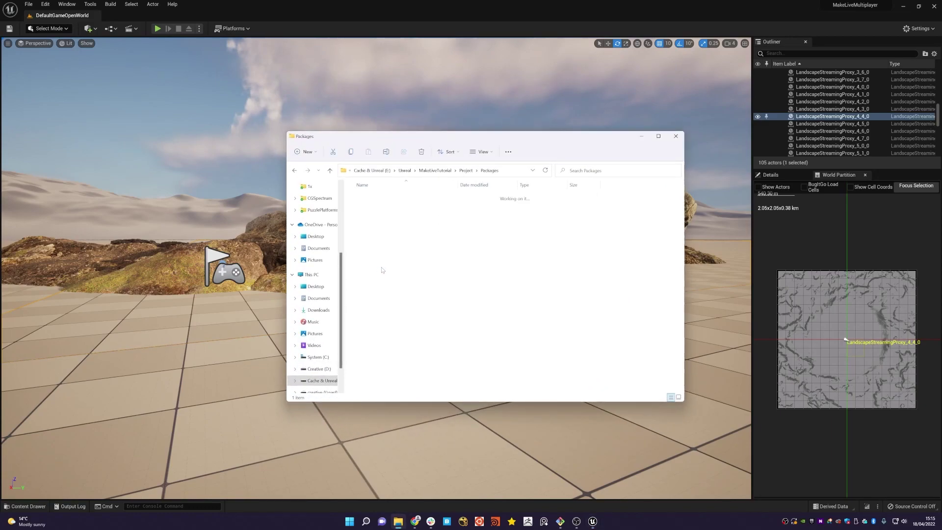
double_click(363, 198)
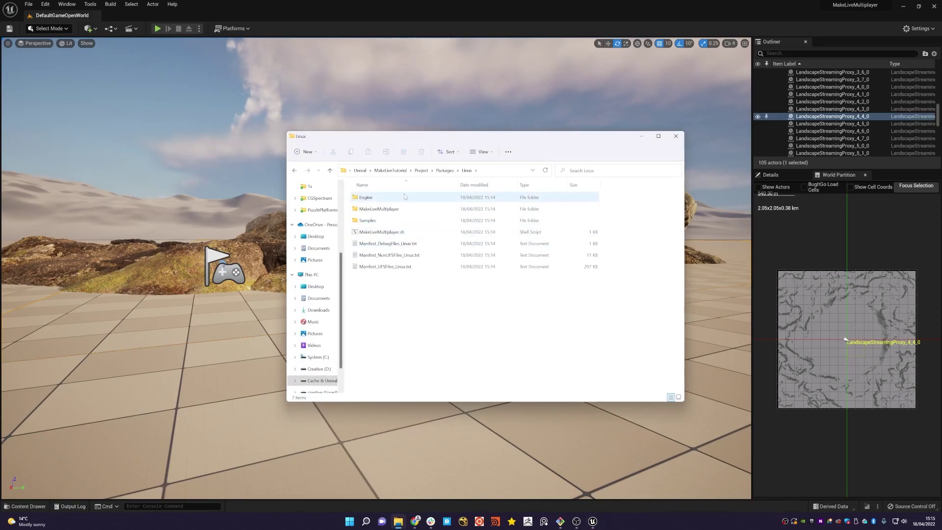
left_click(444, 170)
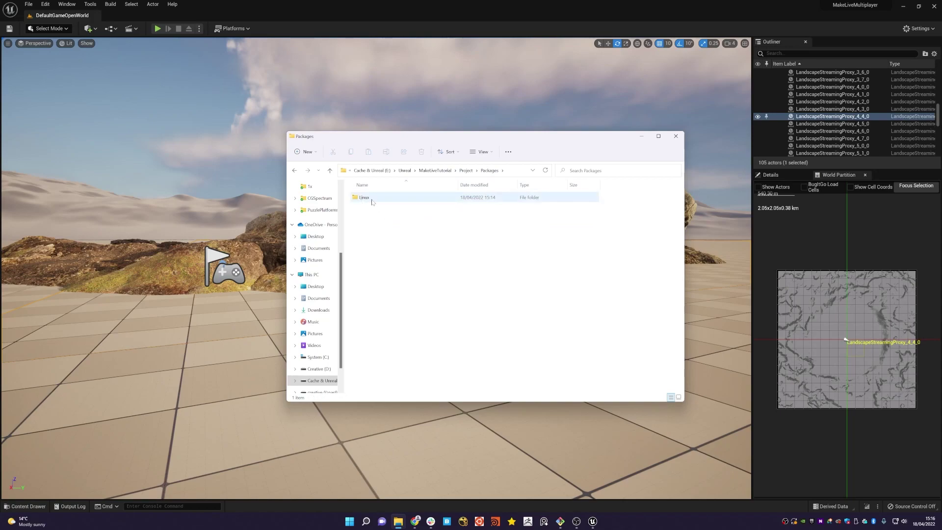
right_click(370, 203)
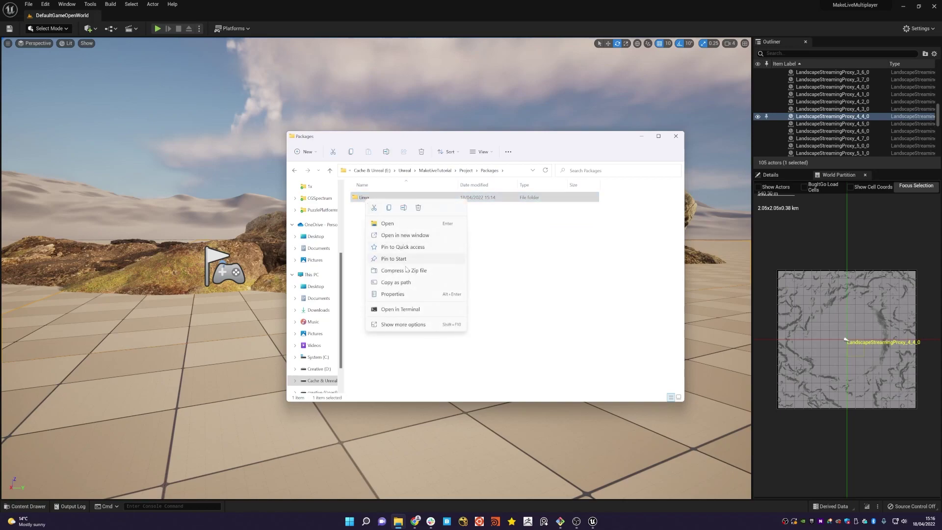
left_click(422, 268)
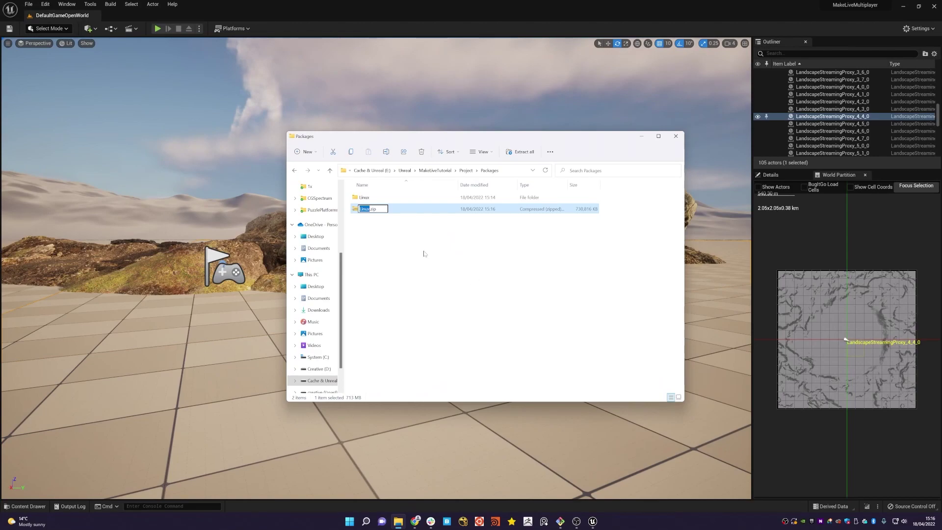
key("Return")
left_click(415, 238)
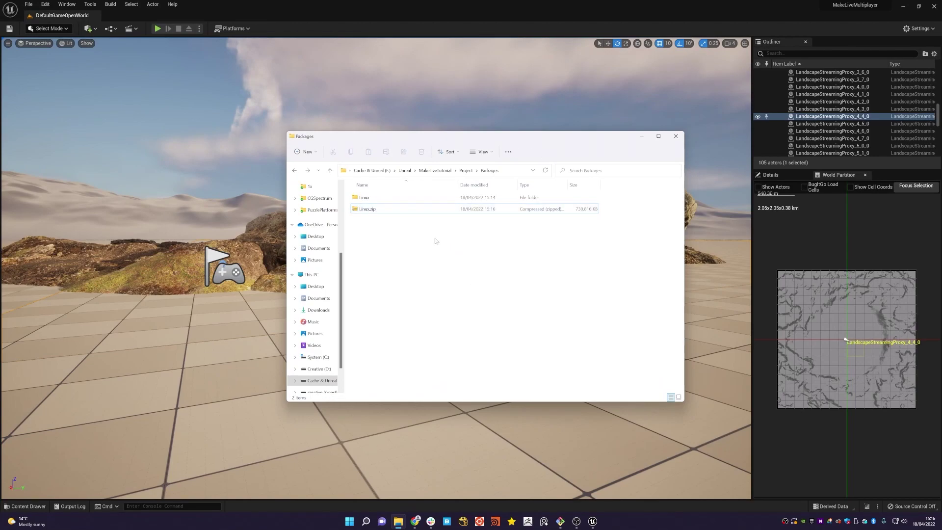
Switch to Chrome and open app.make.live in a new tab.
left_click(416, 521)
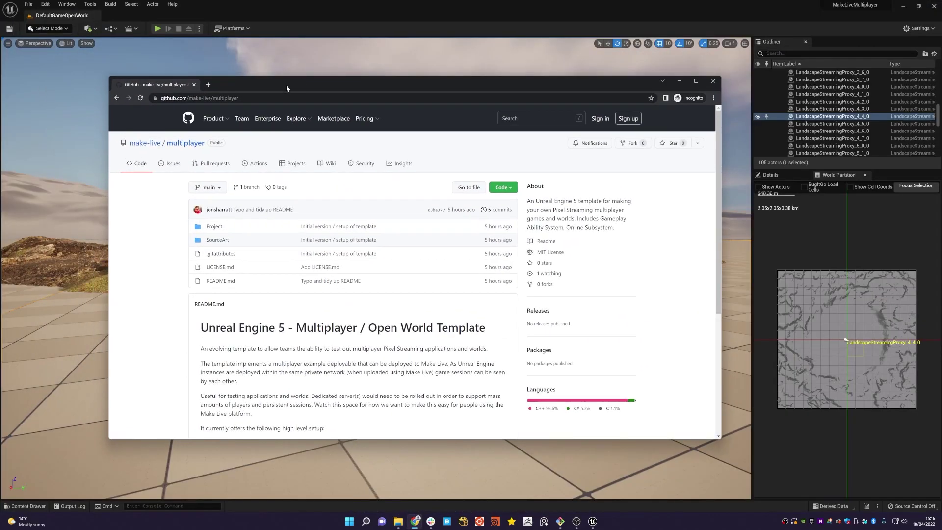
left_click(208, 84)
type("app.ma")
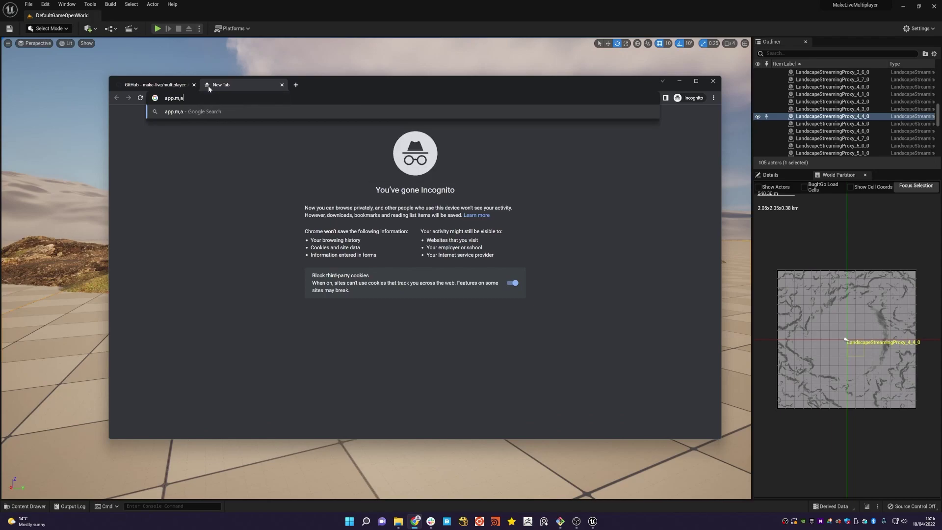
type("ke.live")
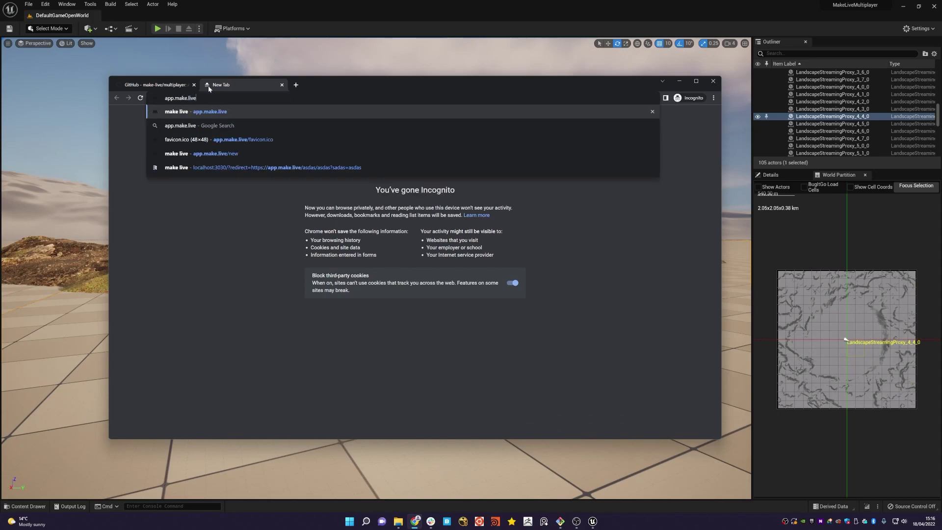
key("Return")
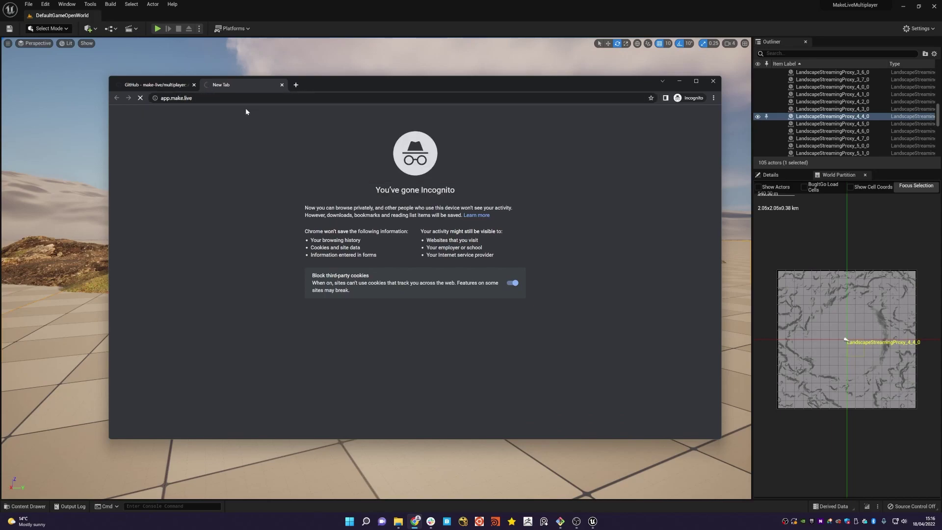
left_click_drag(346, 87, 413, 91)
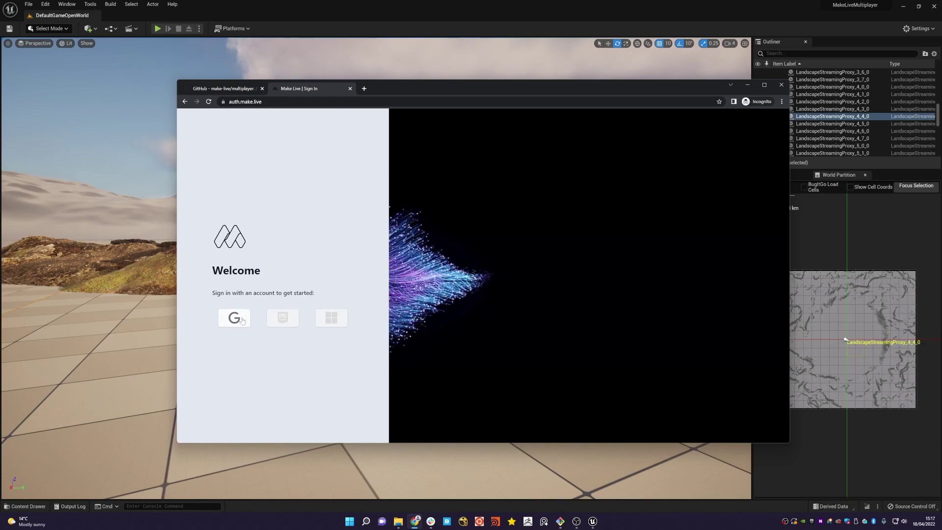
Sign in to Make Live with Google, filling in the account e-mail and the account password.
left_click(235, 319)
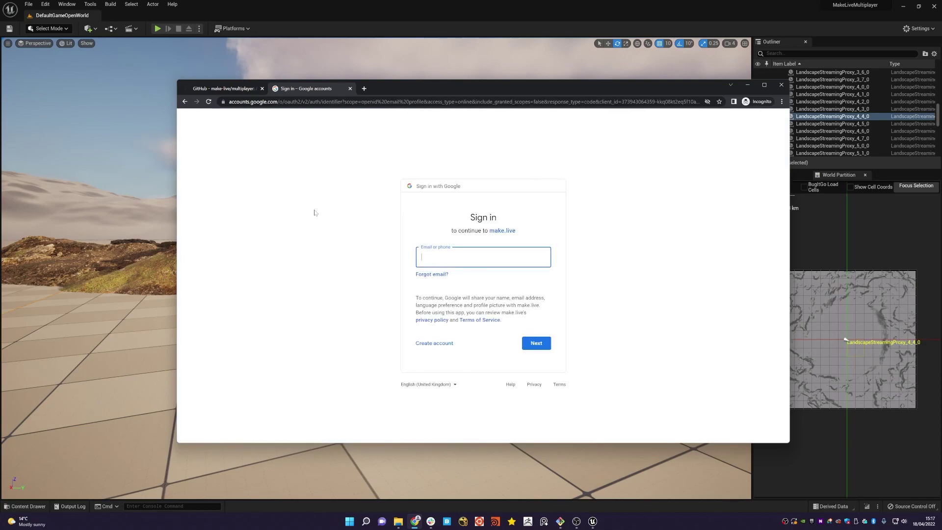
left_click(441, 257)
left_click(441, 279)
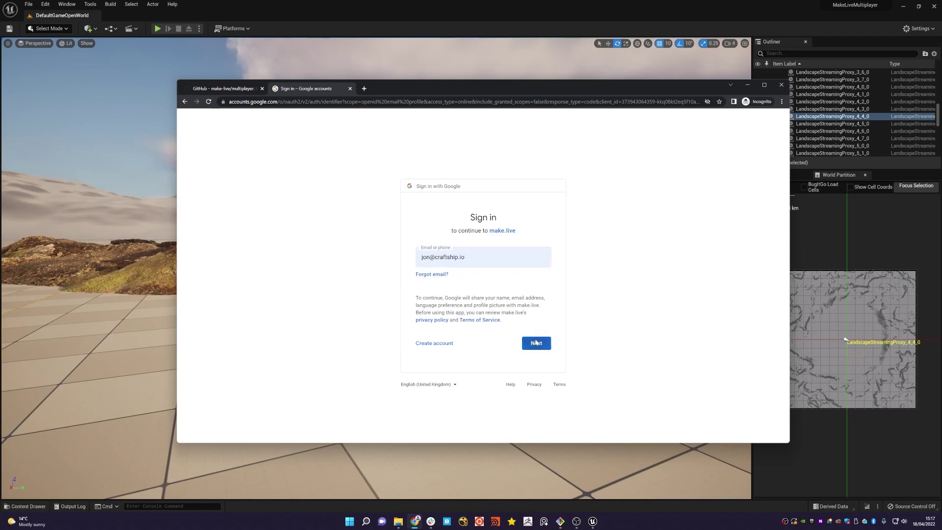
left_click(536, 343)
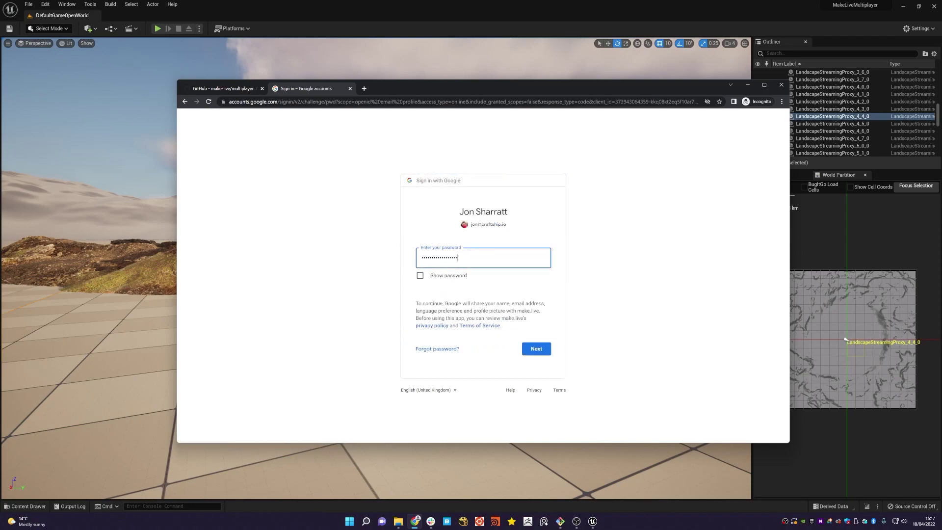
left_click(535, 348)
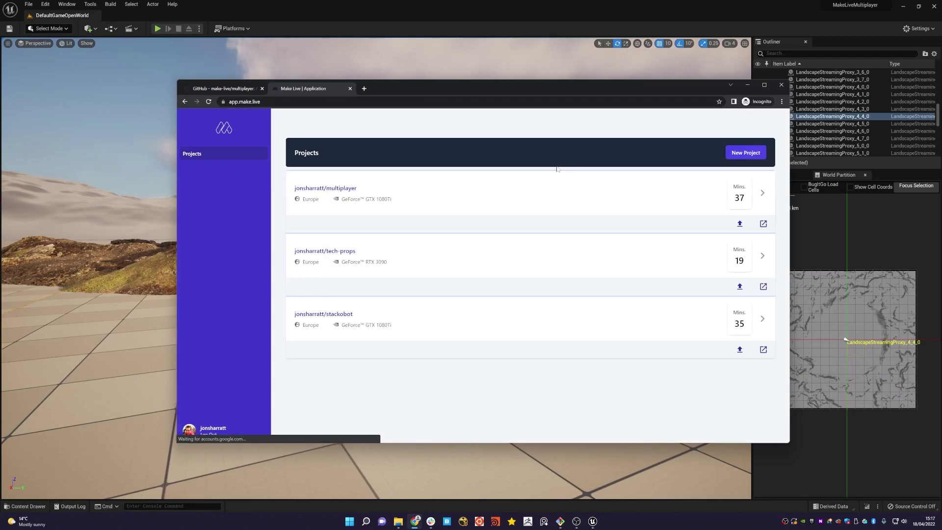
Create a project named make-live-tutorial with a GeForce RTX 3080 GPU, up to 5 instances and public access allowed.
left_click(744, 152)
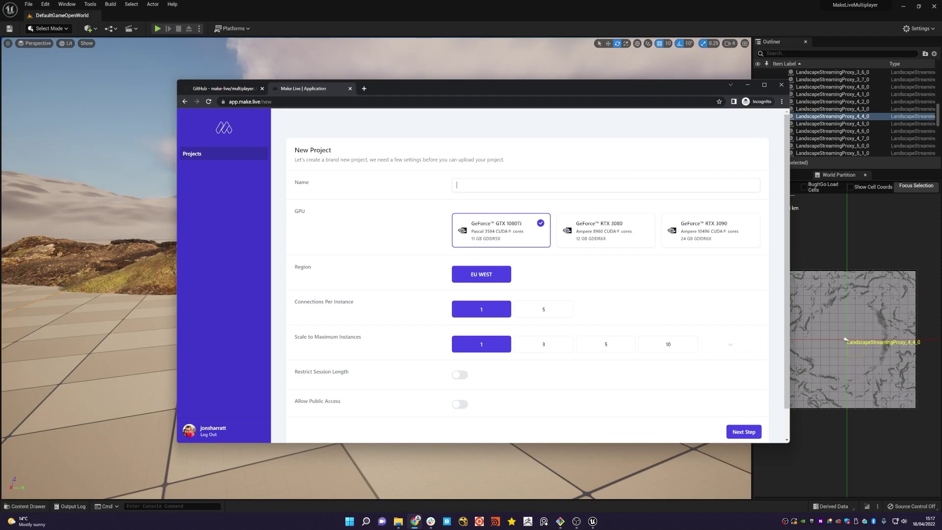
type("make-live-tutorial")
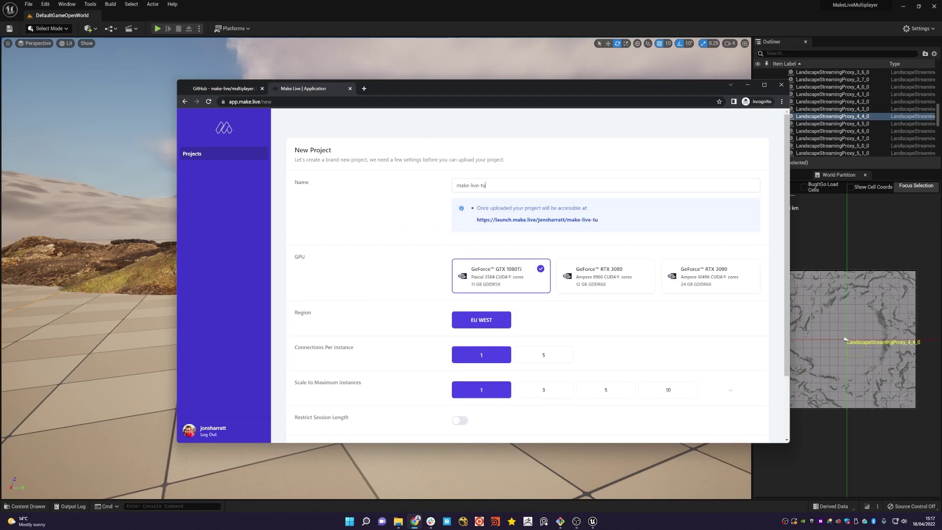
scroll(481, 298, "down", 2)
left_click(589, 201)
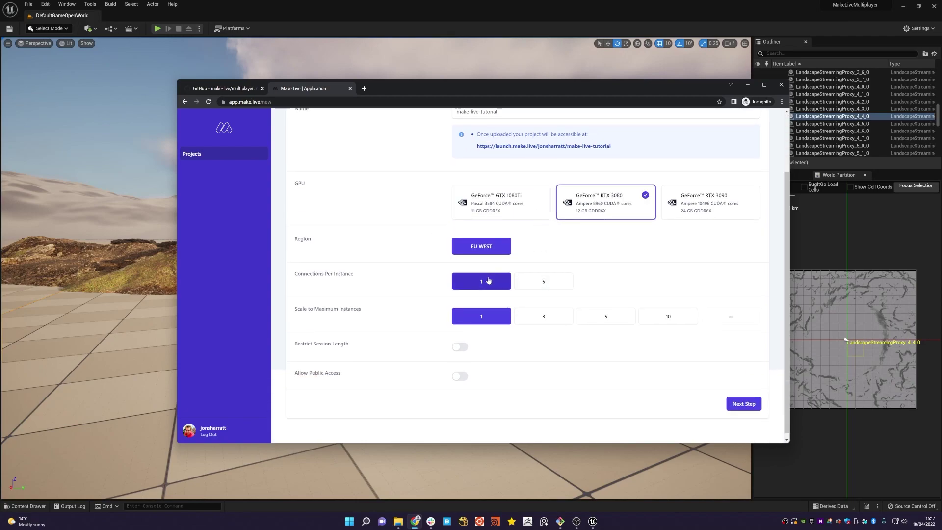
left_click(597, 321)
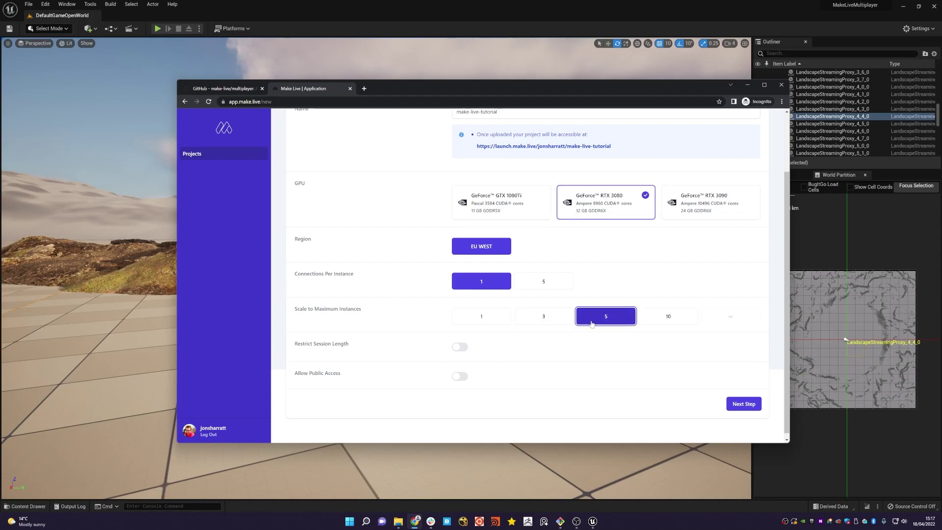
left_click(460, 376)
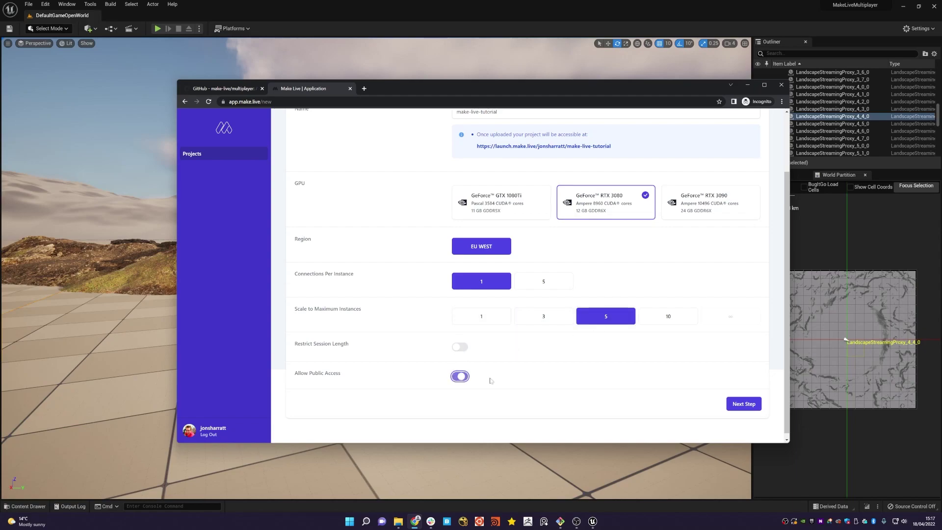
left_click(744, 405)
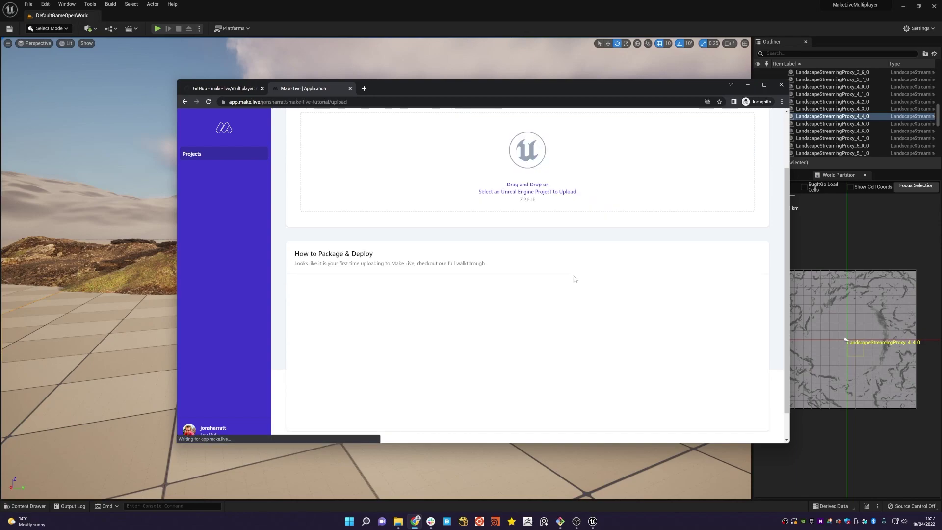
Upload Linux.zip from the Packages folder as the new version of the make-live-tutorial project.
left_click(398, 522)
left_click_drag(503, 139, 288, 189)
left_click_drag(162, 261, 438, 146)
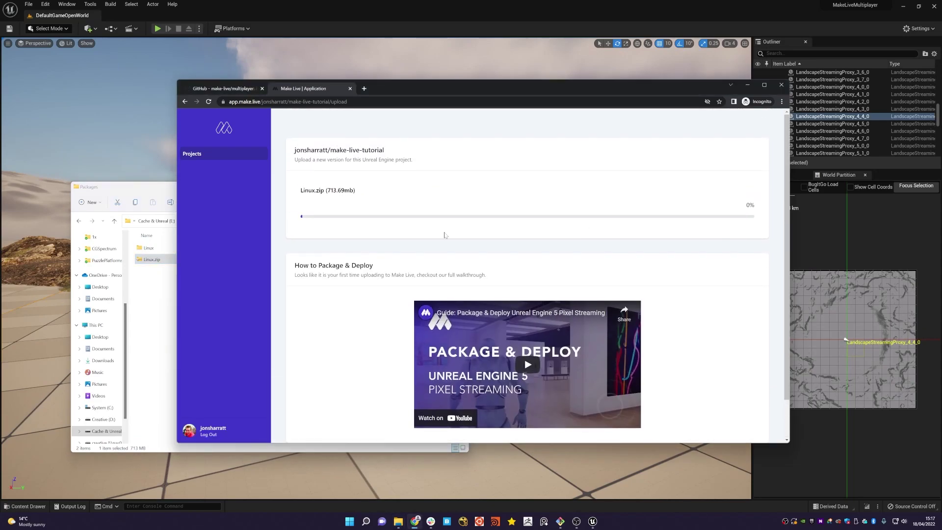
left_click(156, 192)
left_click_drag(490, 90, 472, 97)
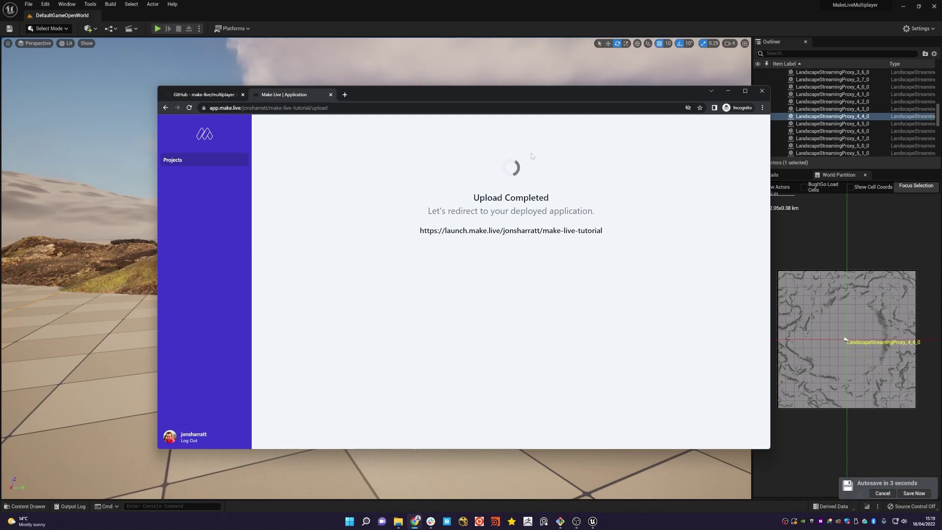
Copy the deployed application's launch link from the completed upload page.
left_click_drag(603, 231, 431, 233)
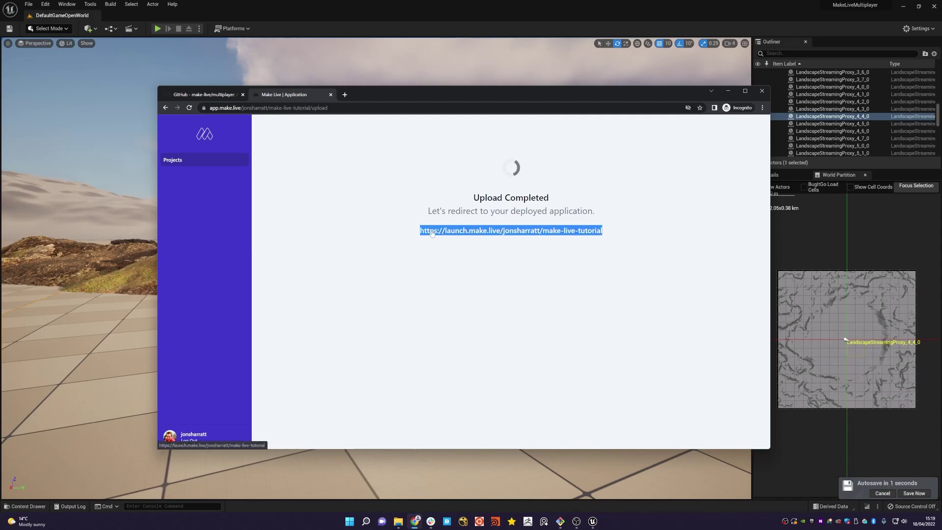
right_click(431, 231)
left_click(454, 290)
left_click(407, 192)
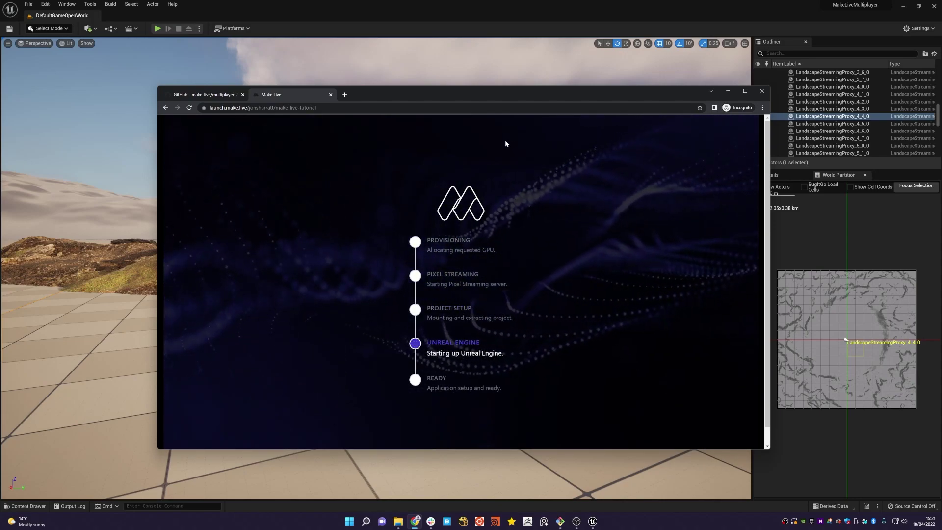
Open the launch page's address in a regular, non-incognito Chrome window and arrange both browser windows side by side.
left_click(275, 108)
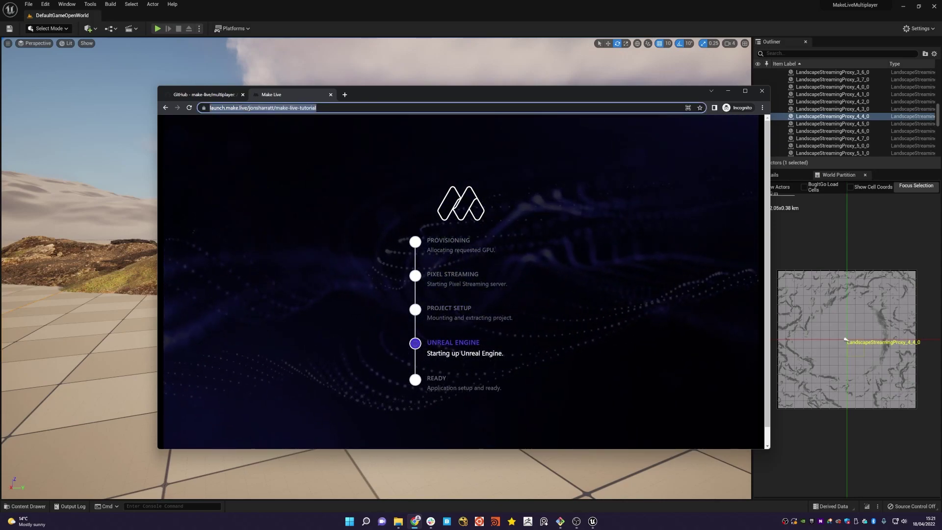
right_click(415, 521)
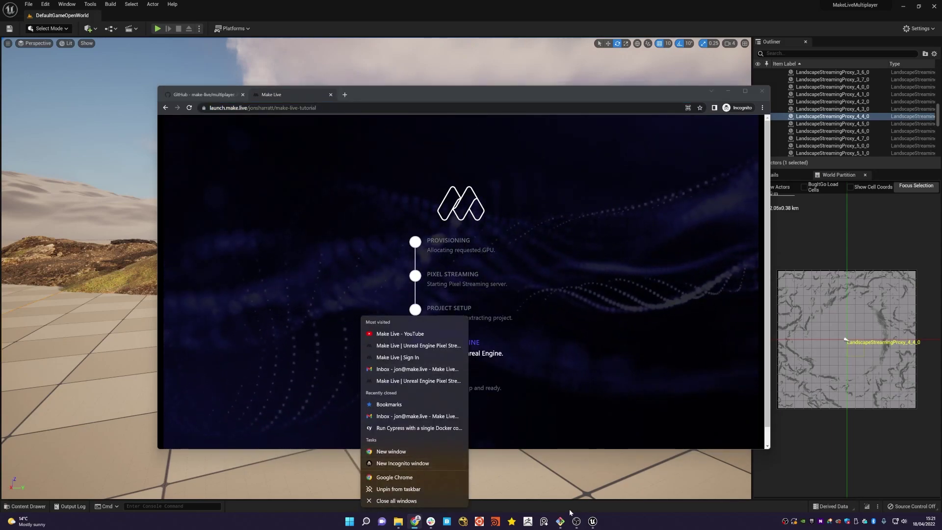
left_click(395, 478)
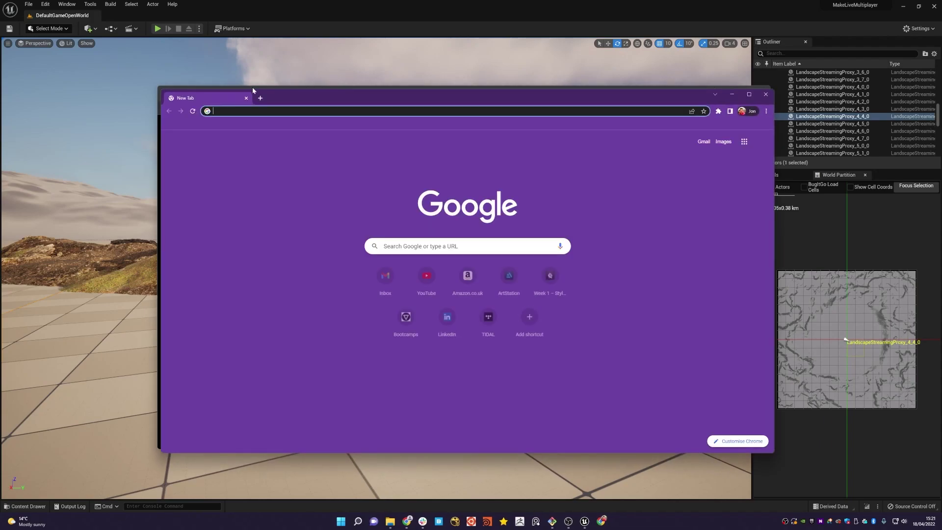
left_click(269, 101)
key("ctrl+v")
key("Return")
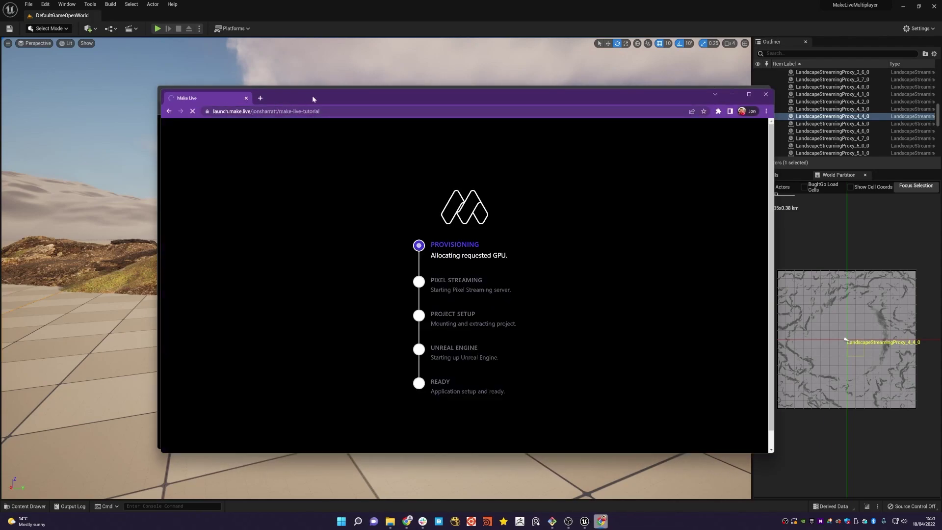
left_click_drag(312, 99, 940, 113)
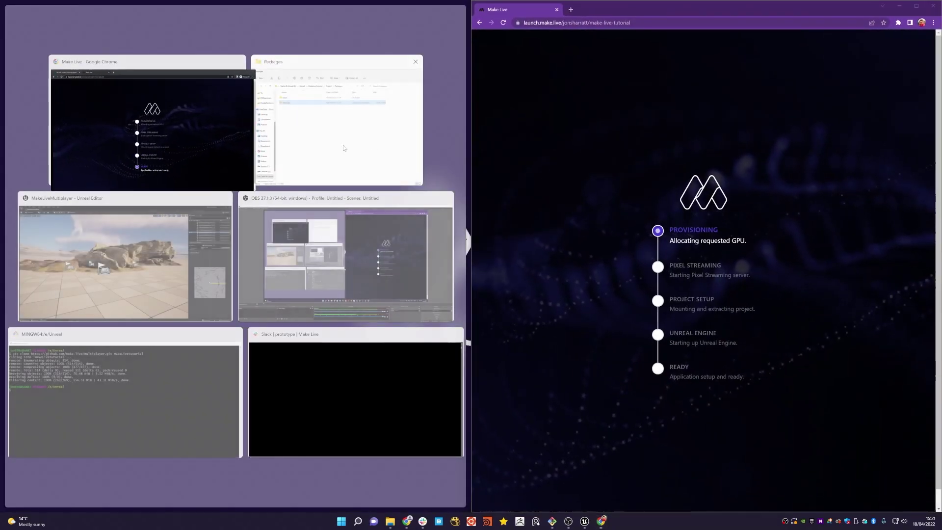
left_click(193, 113)
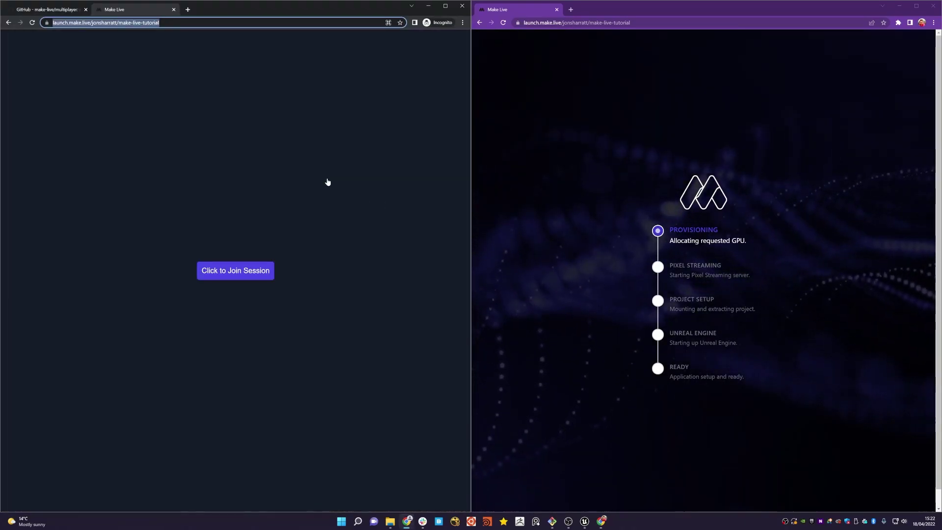
Join the streaming session in the incognito window and enter the multiplayer world.
left_click(246, 271)
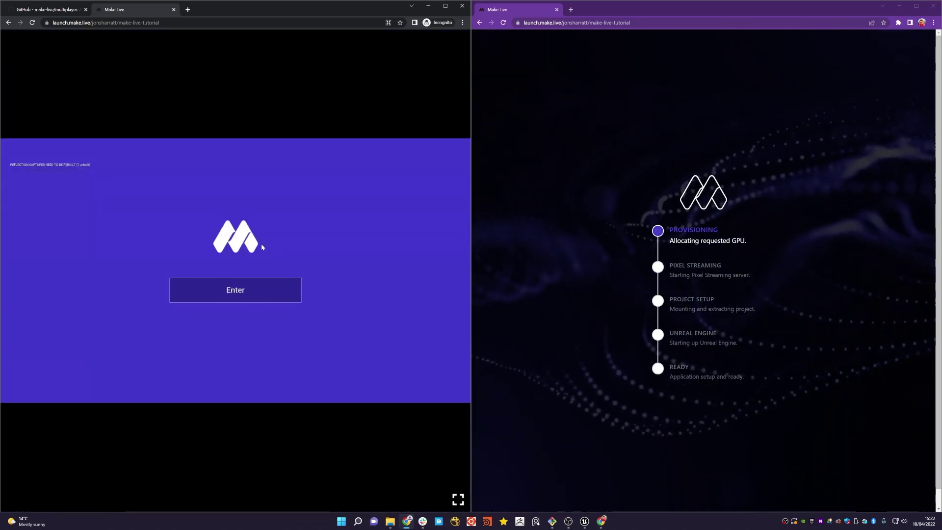
left_click(261, 245)
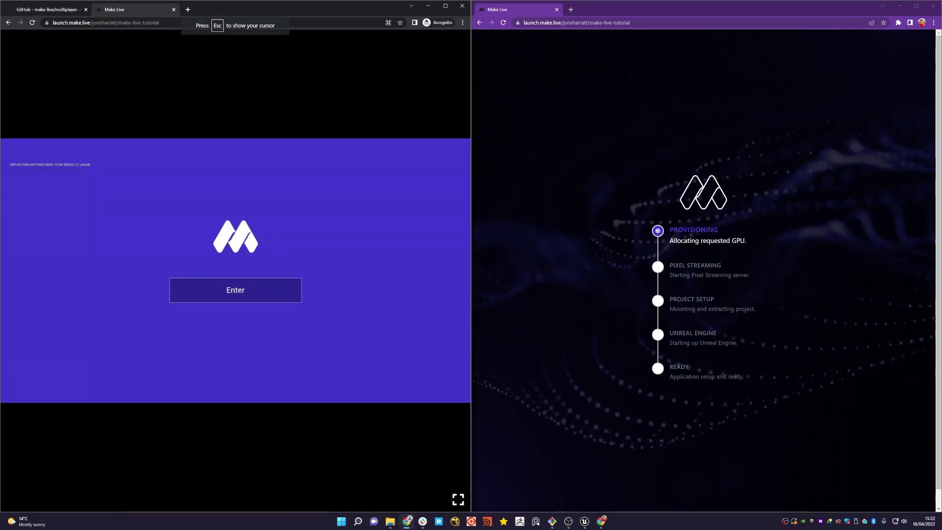
left_click(225, 289)
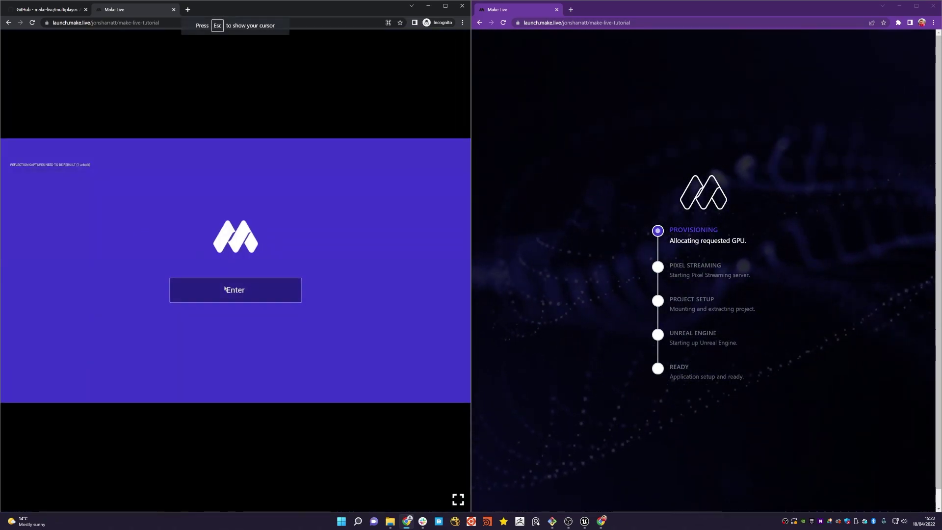
left_click(155, 161)
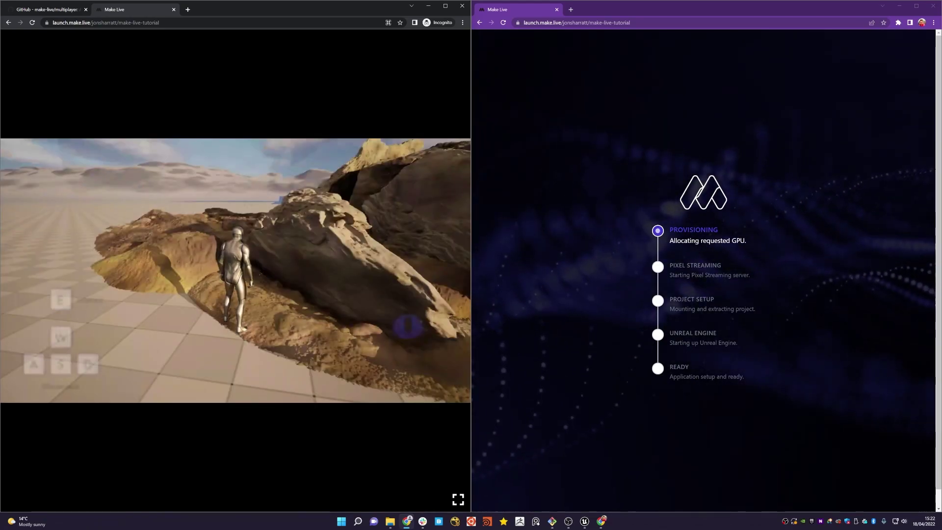
Run the character around the rocks in the incognito session while the regular window's session starts up.
key("a")
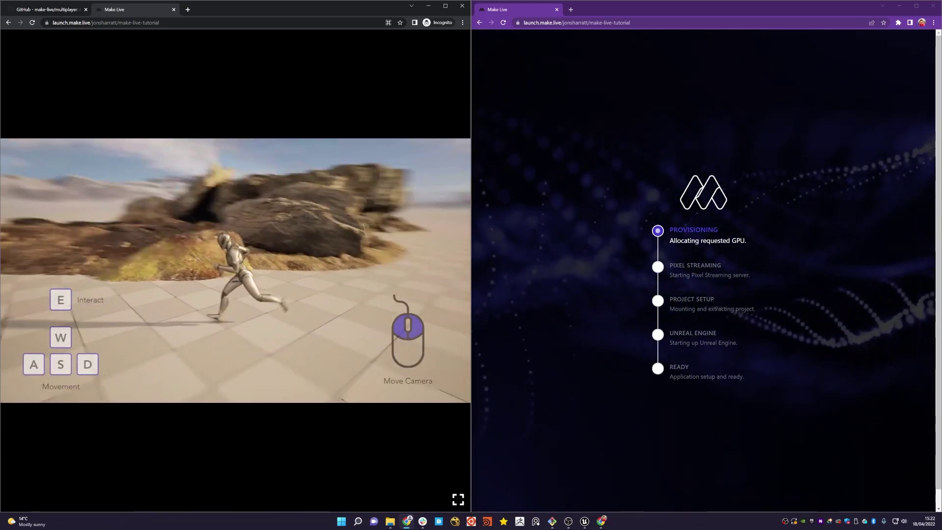
key("s")
key("d")
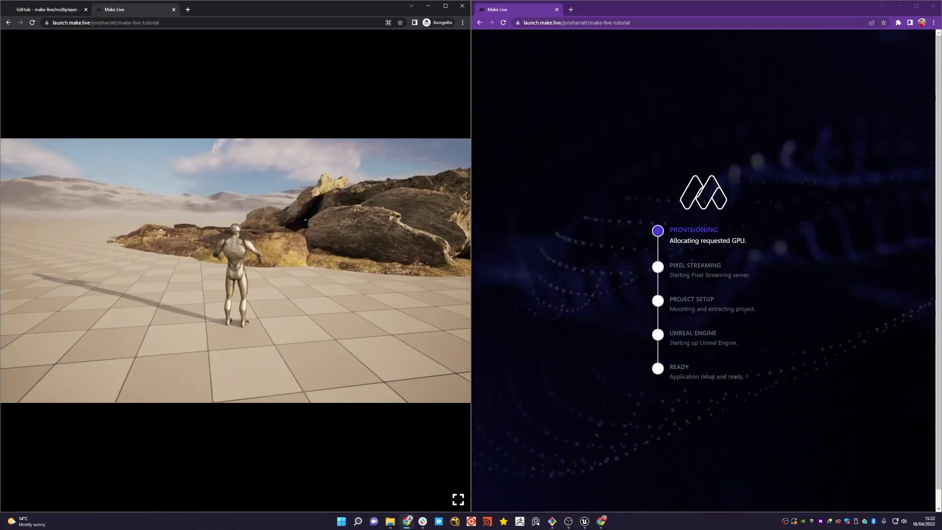
key("d")
left_click(673, 130)
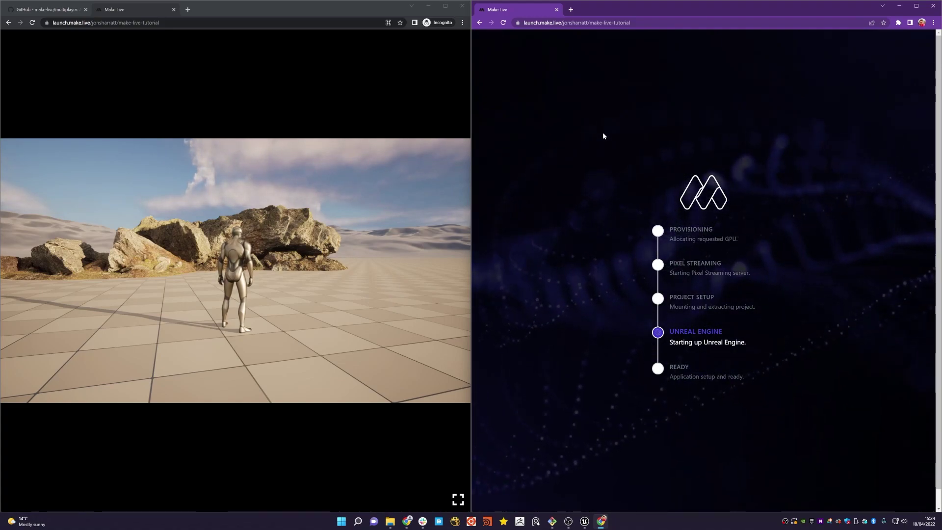
right_click(341, 214)
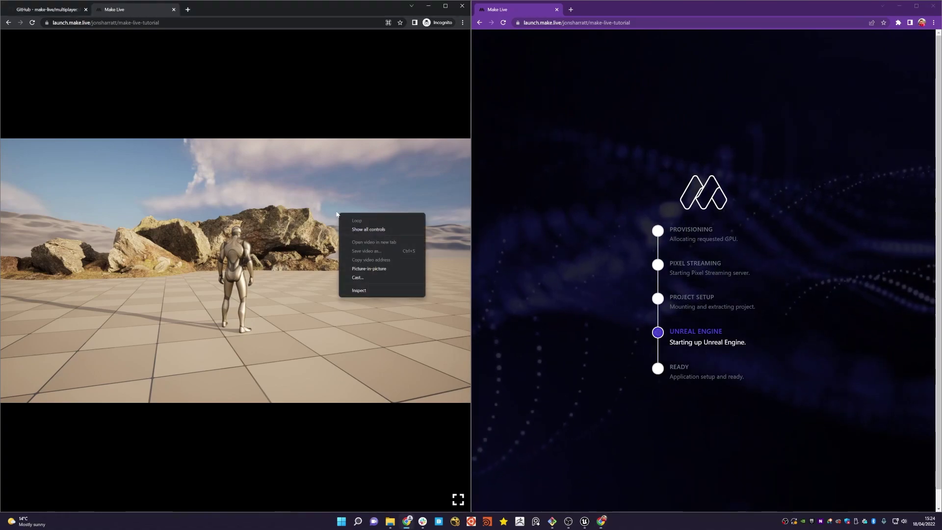
left_click(340, 215)
key("w")
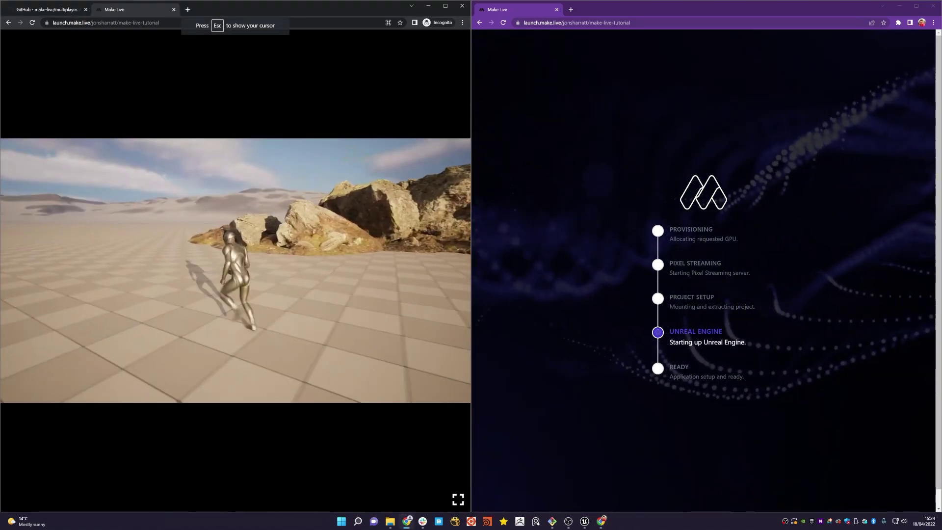
key("super")
Join the streaming session in the regular Chrome window, enter the lobby, find joinable worlds and join the listed world.
left_click(770, 258)
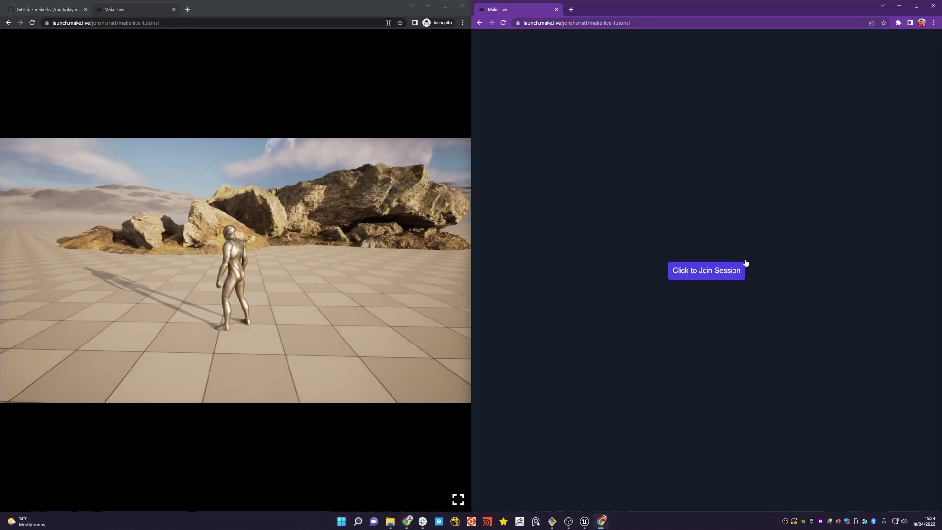
left_click(726, 262)
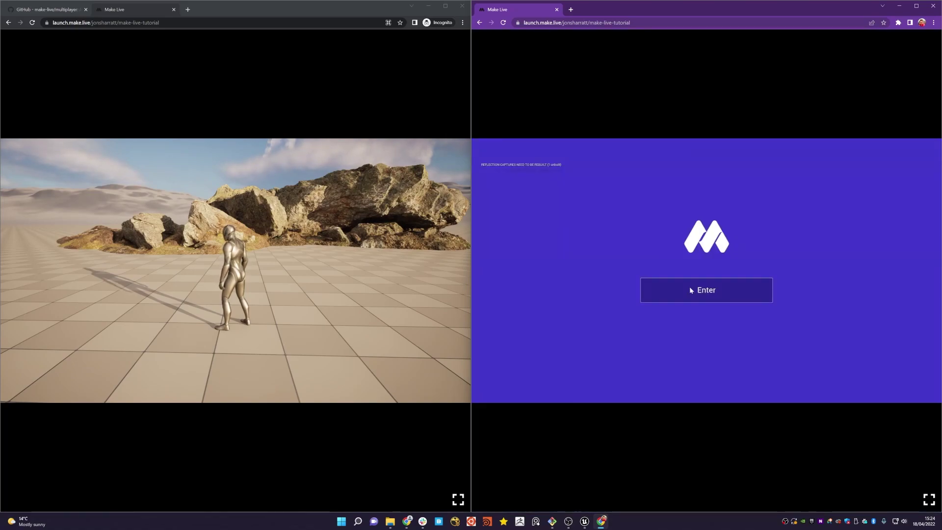
left_click(692, 290)
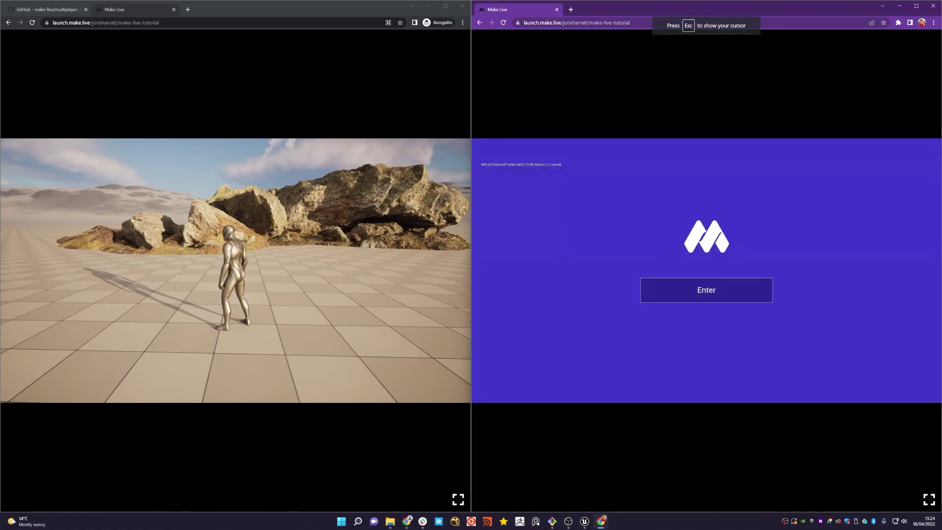
left_click(737, 299)
left_click(571, 205)
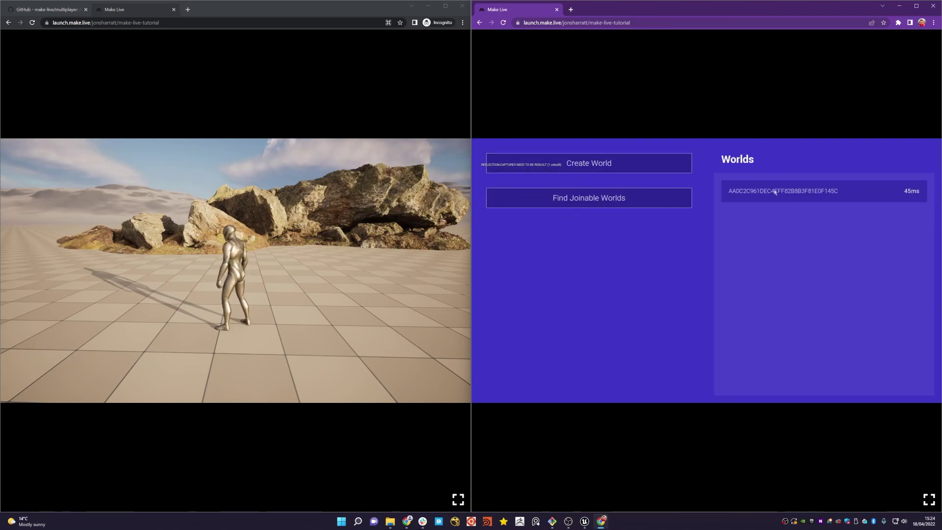
left_click(782, 192)
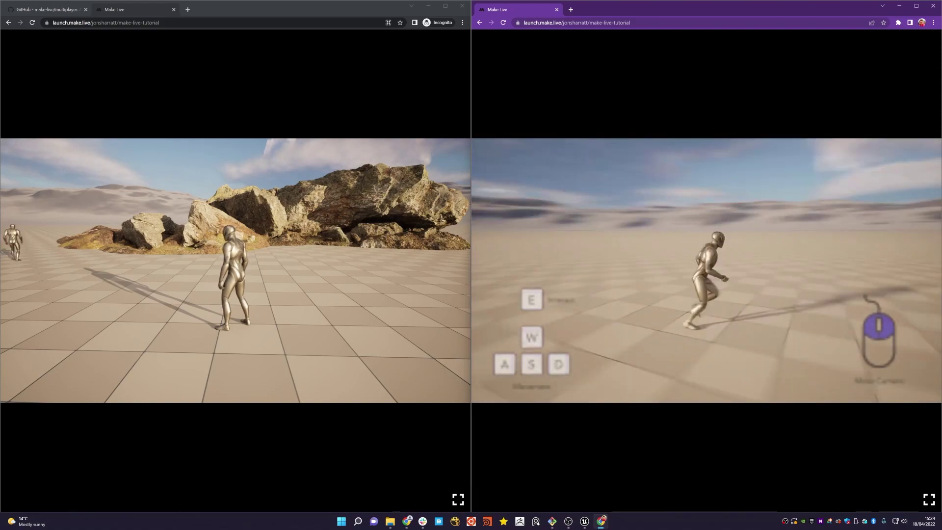
Run the regular window's character over to the other player and perform the Interact gesture beside it.
key("w")
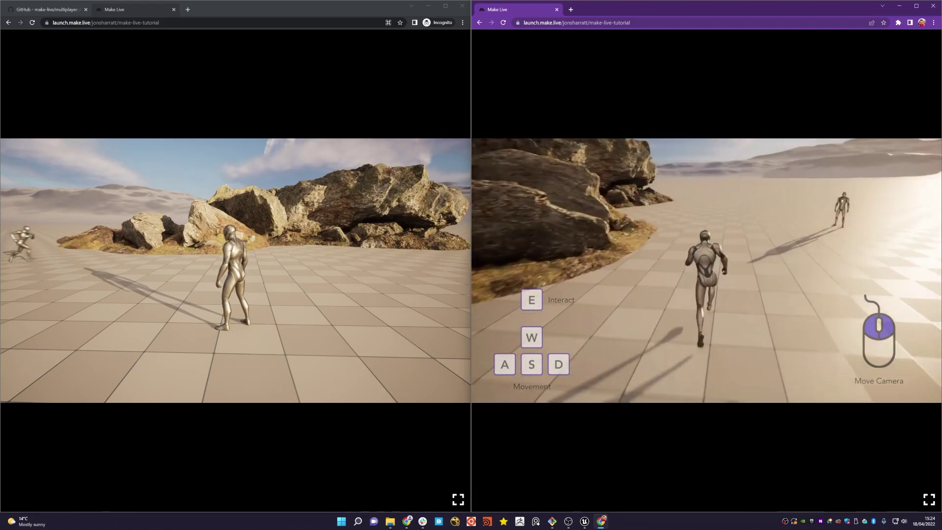
key("w")
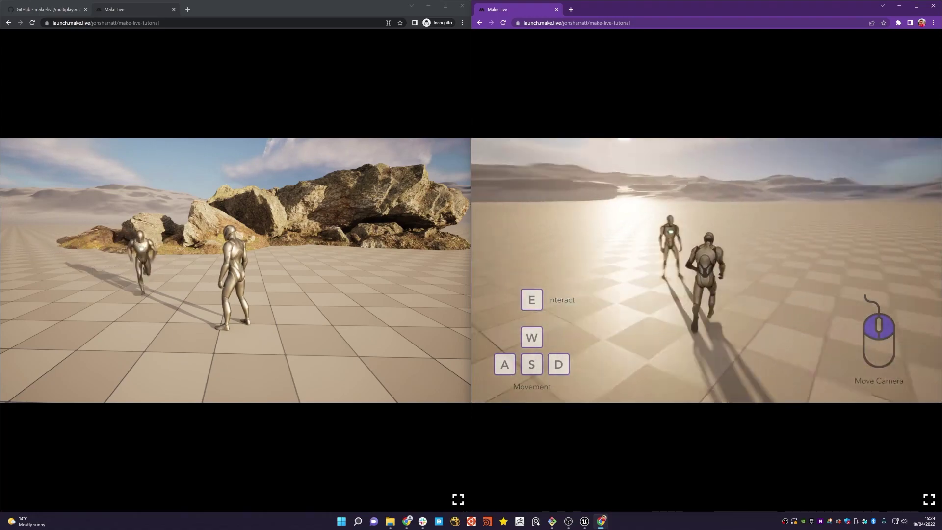
key("e")
key("super")
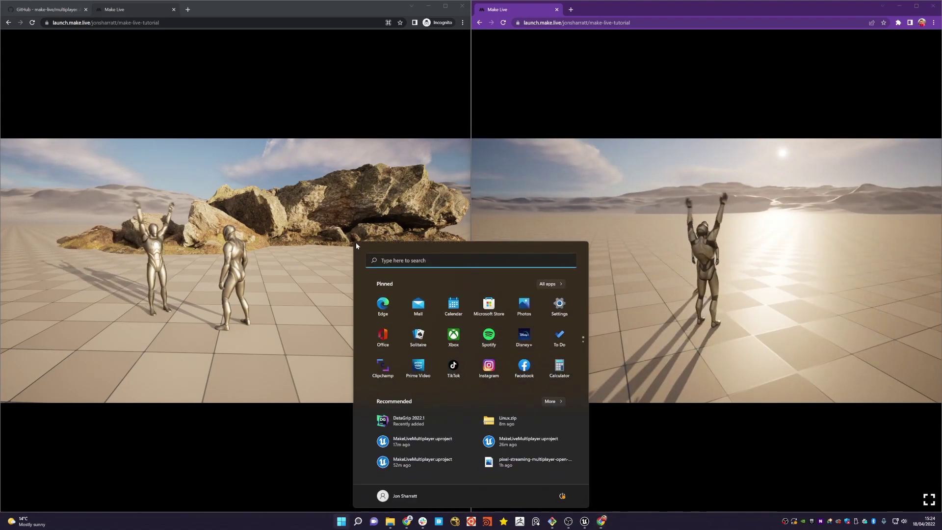
Switch control to the incognito session and run its character around the other player to test movement replication.
left_click(355, 242)
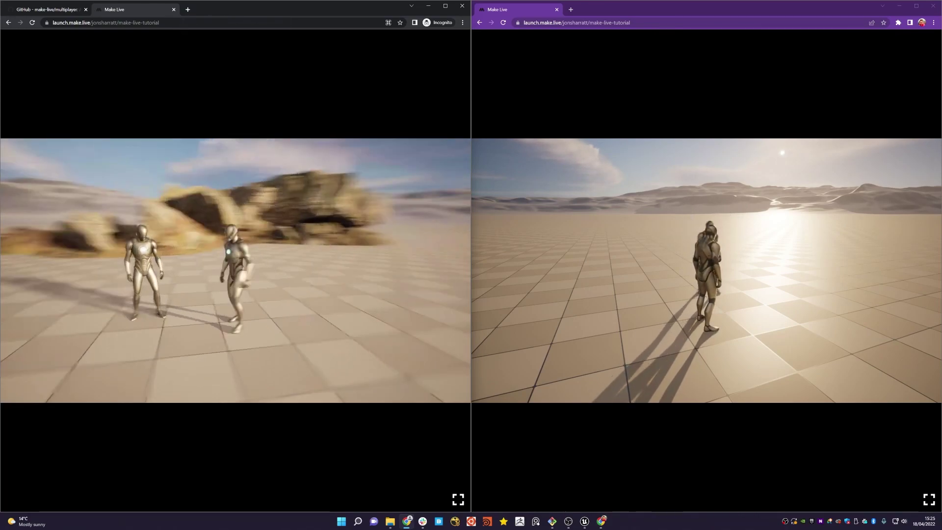
key("w")
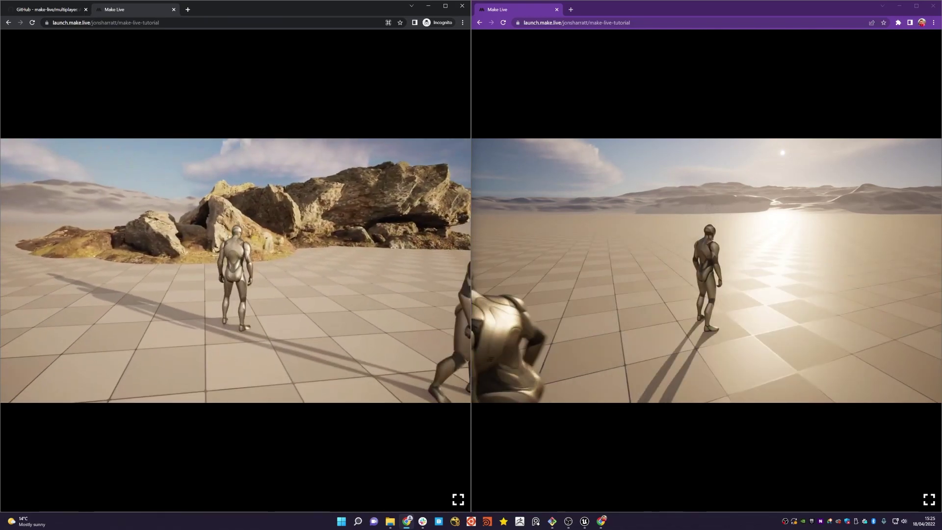
key("s")
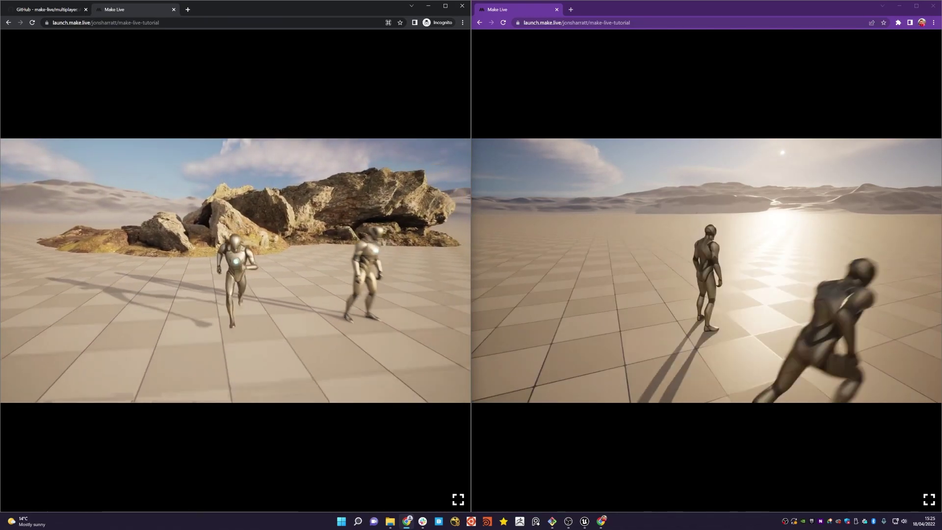
key("d")
key("w")
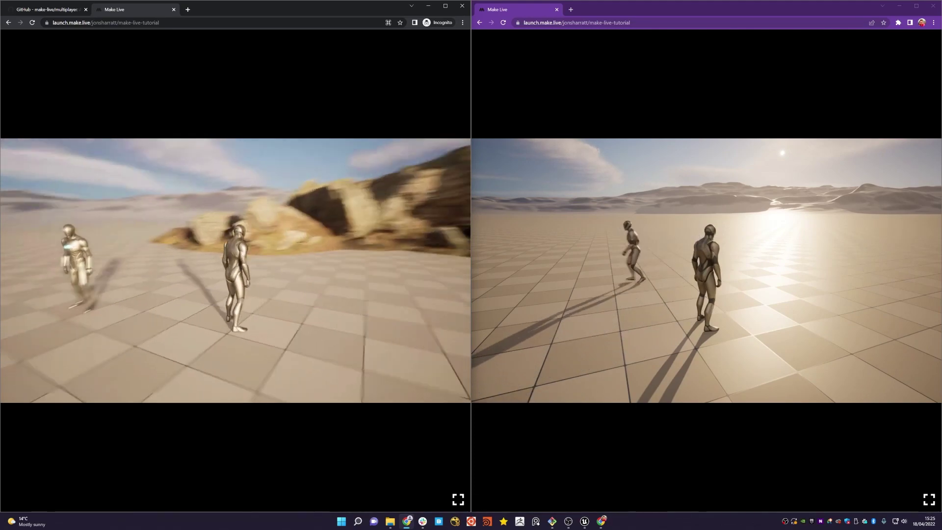
key("a")
key("w")
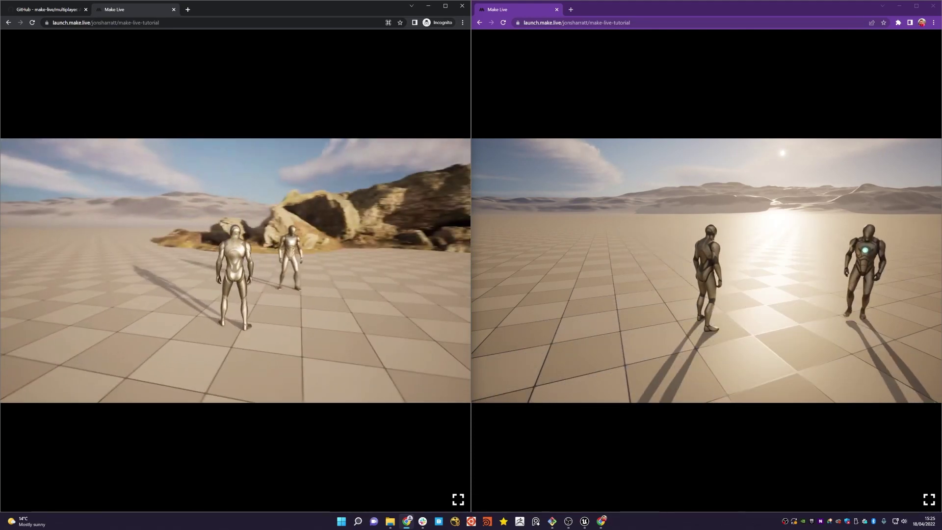